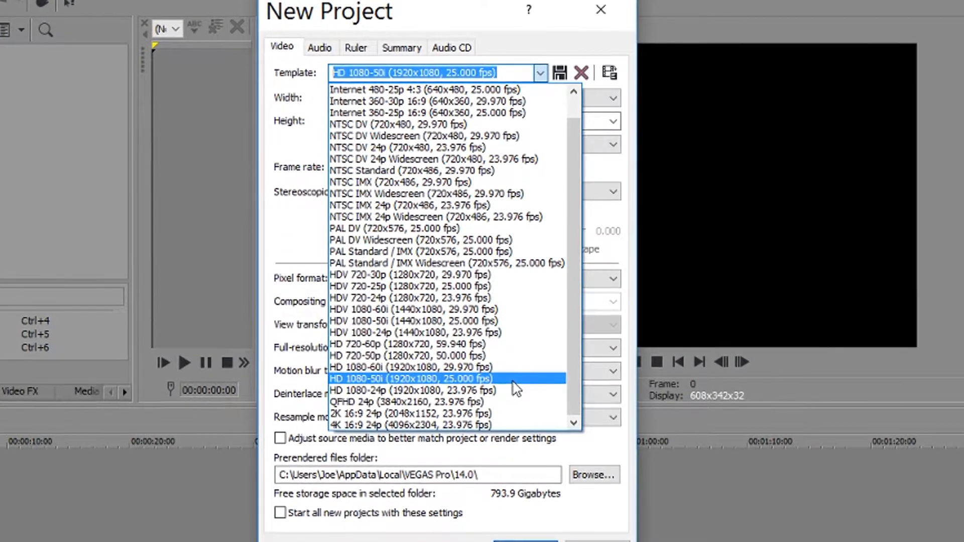
Step: Use the HD 1080-50i (1920x1080, 25.000 fps) template for the new project and keep the frame rate at 25.000 (PAL)
{"action": "left_click", "coordinate": [513, 377]}
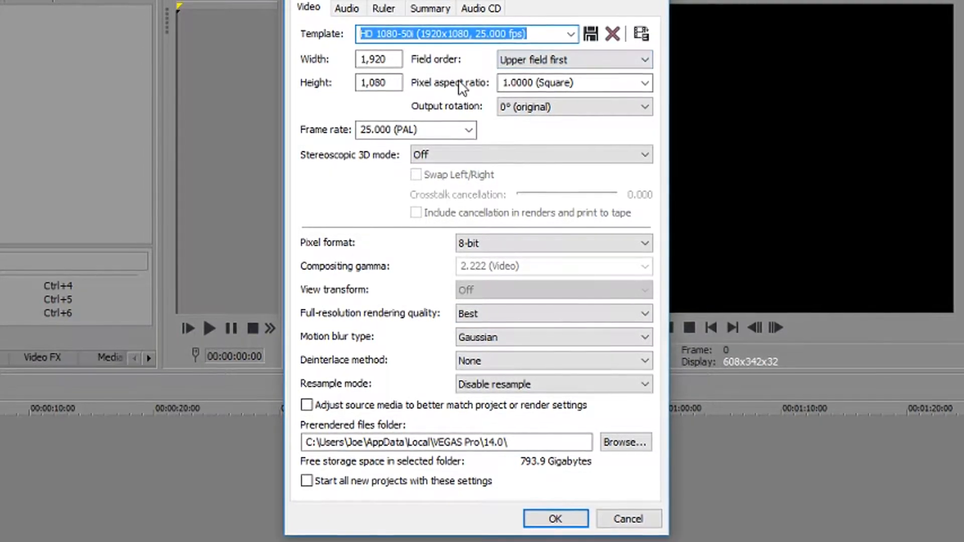
{"action": "left_click", "coordinate": [449, 129]}
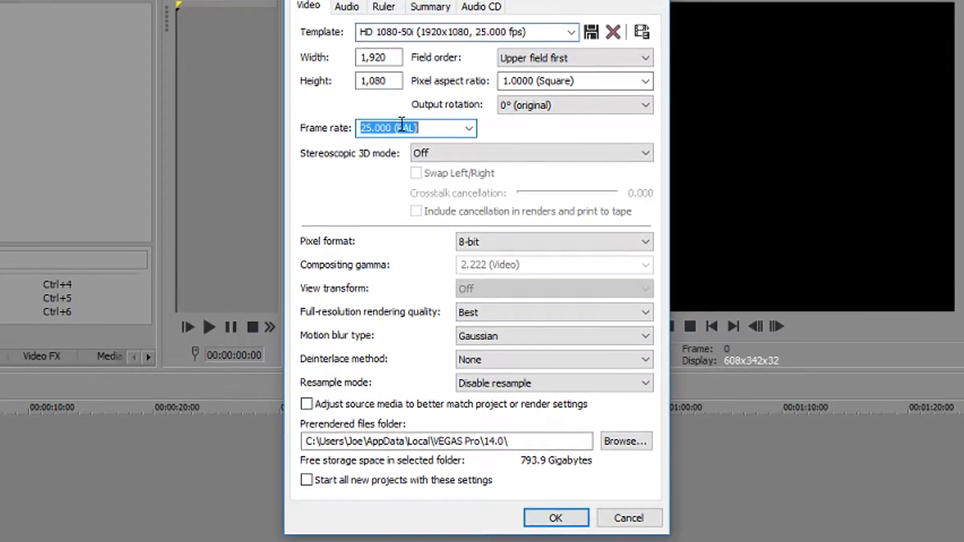
{"action": "left_click", "coordinate": [470, 130]}
{"action": "left_click", "coordinate": [430, 216]}
{"action": "left_click", "coordinate": [469, 124]}
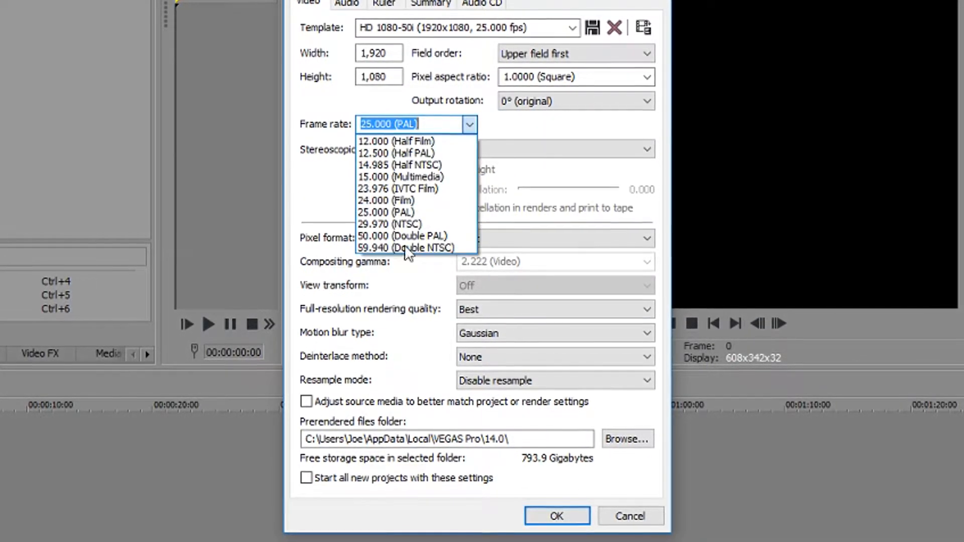
{"action": "left_click", "coordinate": [405, 206]}
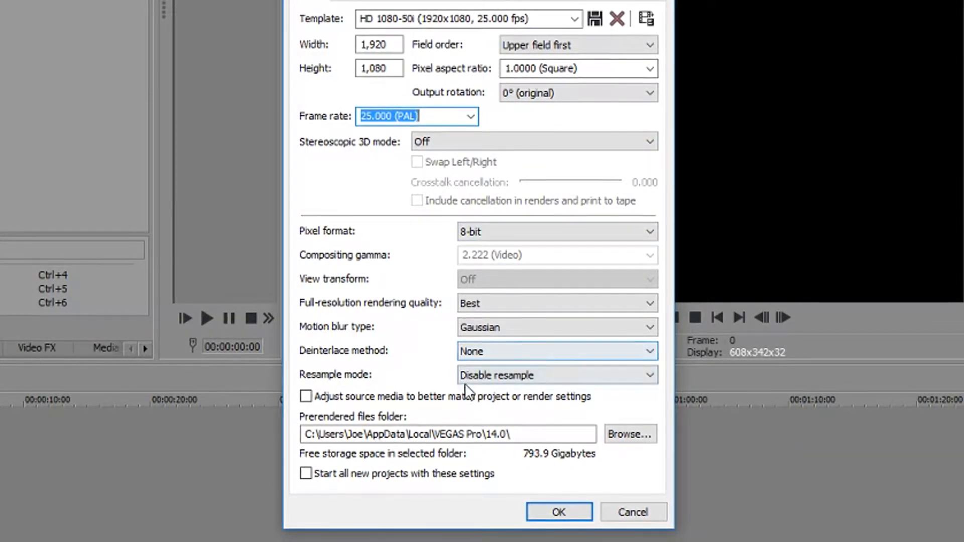
Step: Set the resample mode to Disable resample, make these settings the default for all new projects, and create the project
{"action": "left_click", "coordinate": [482, 375]}
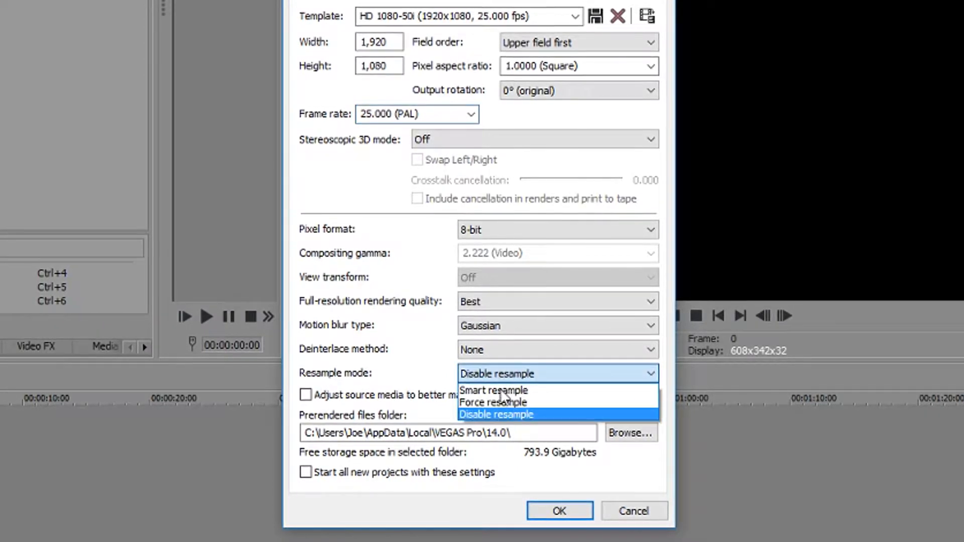
{"action": "left_click", "coordinate": [497, 414]}
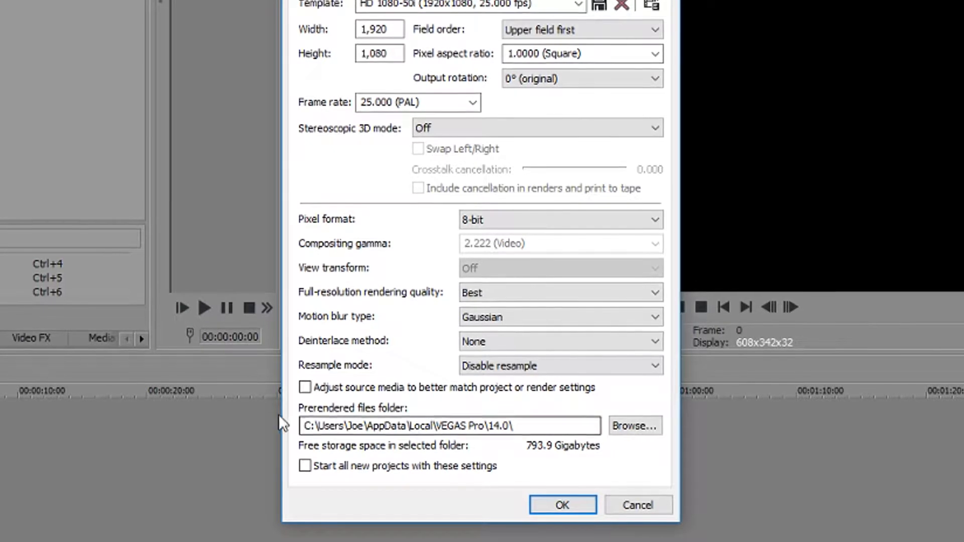
{"action": "left_click", "coordinate": [305, 465]}
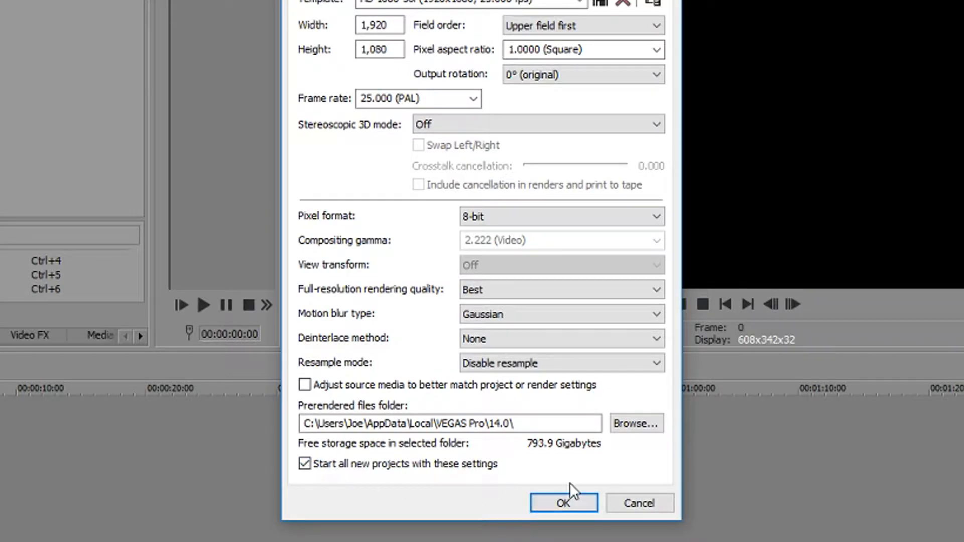
{"action": "left_click", "coordinate": [564, 504]}
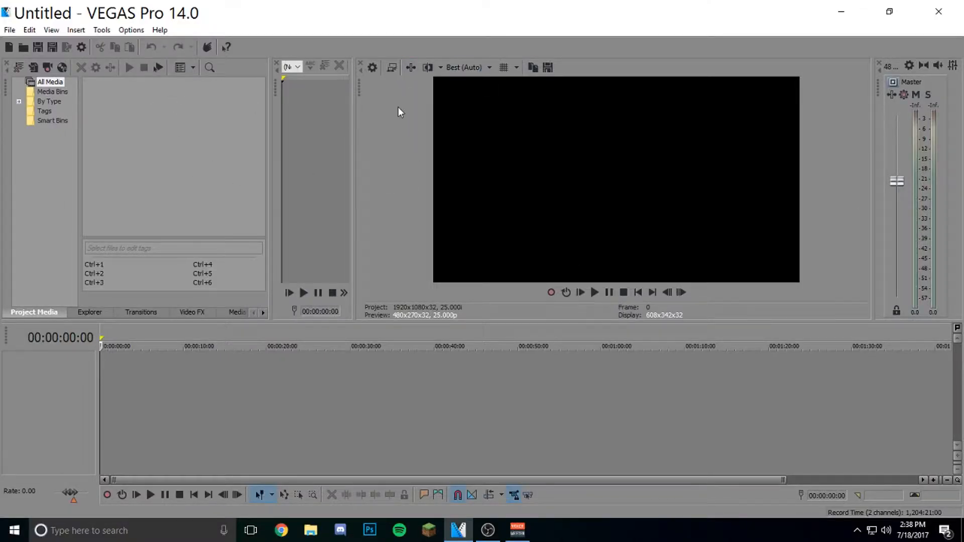
Step: Import the "Raw Footage - EDITING CONTEST!!!" video from the Videos folder and place it at the start of the timeline
{"action": "left_click", "coordinate": [14, 32]}
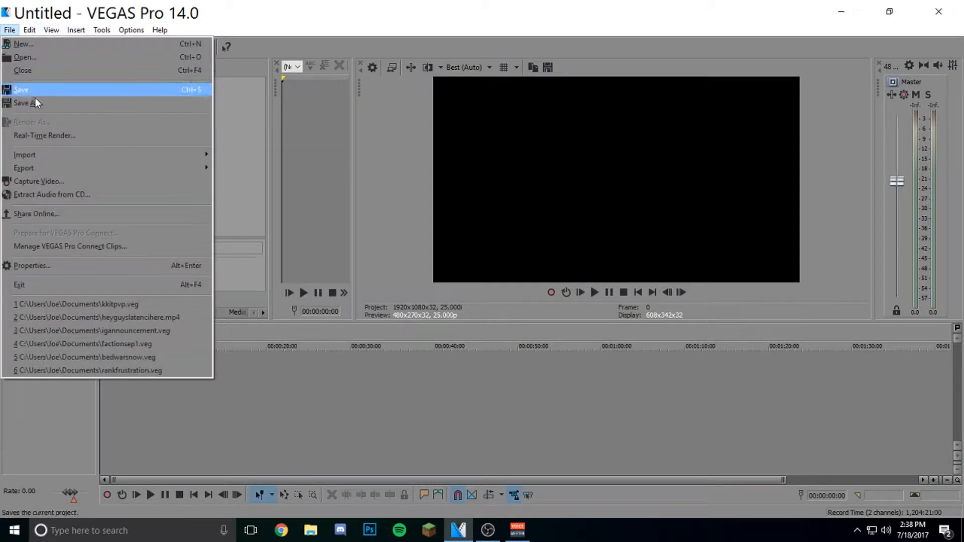
{"action": "mouse_move", "coordinate": [117, 161]}
{"action": "left_click", "coordinate": [221, 154]}
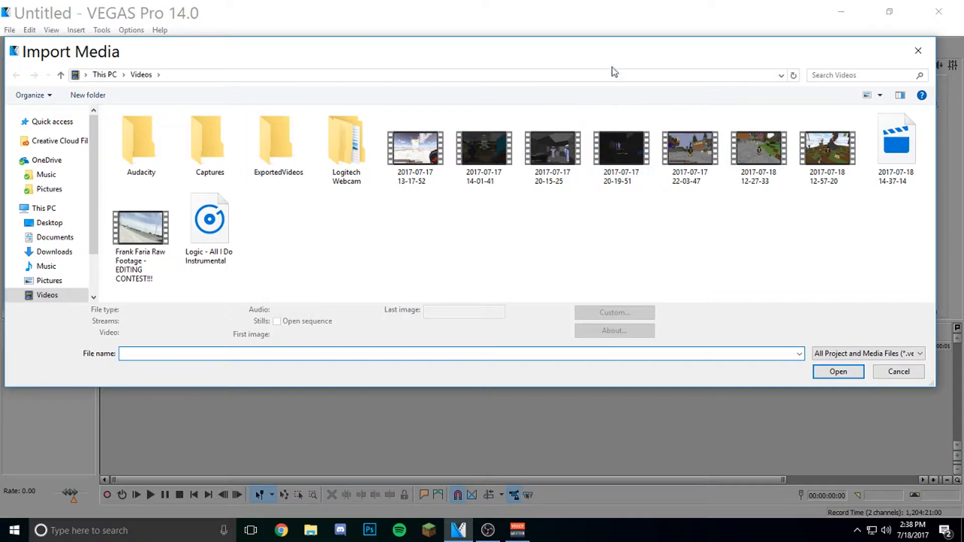
{"action": "left_click_drag", "start_coordinate": [522, 66], "coordinate": [545, 90]}
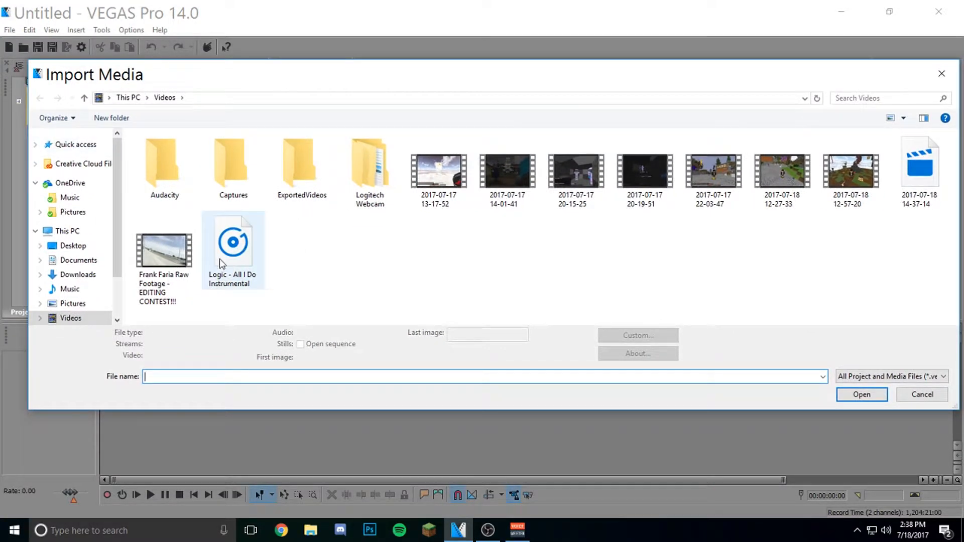
{"action": "double_click", "coordinate": [180, 279]}
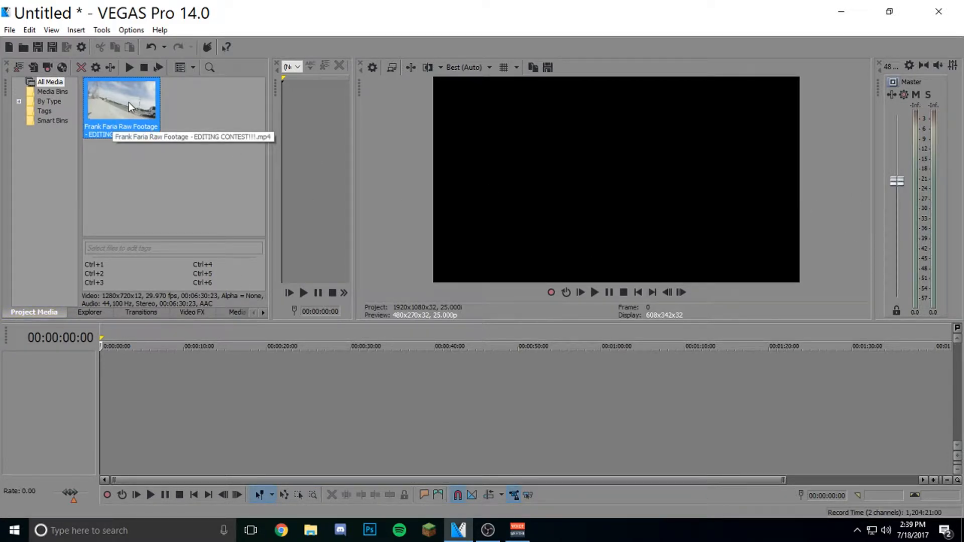
{"action": "left_click_drag", "start_coordinate": [128, 101], "coordinate": [108, 386]}
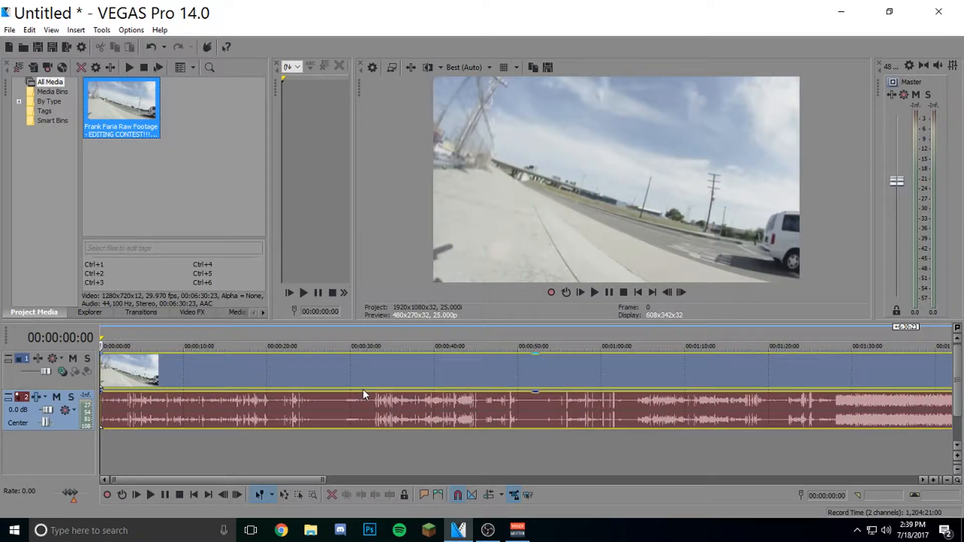
Step: Set the resample switch of the video event on the timeline
{"action": "left_click", "coordinate": [353, 458]}
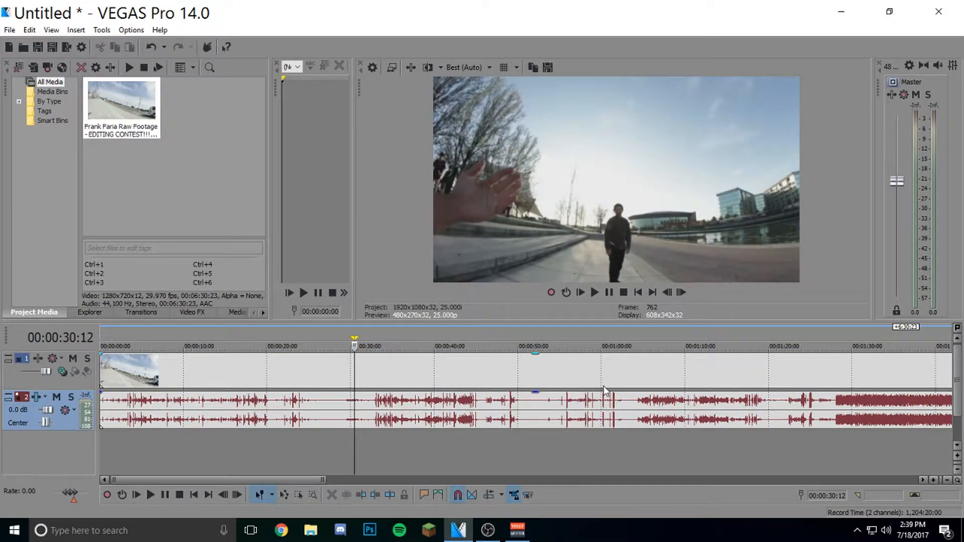
{"action": "right_click", "coordinate": [391, 370]}
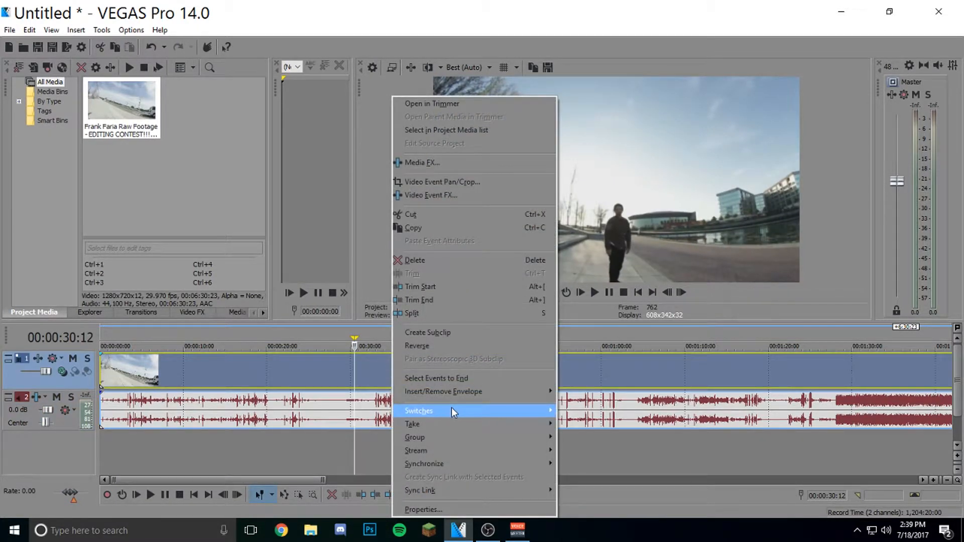
{"action": "mouse_move", "coordinate": [451, 410]}
{"action": "left_click", "coordinate": [614, 515]}
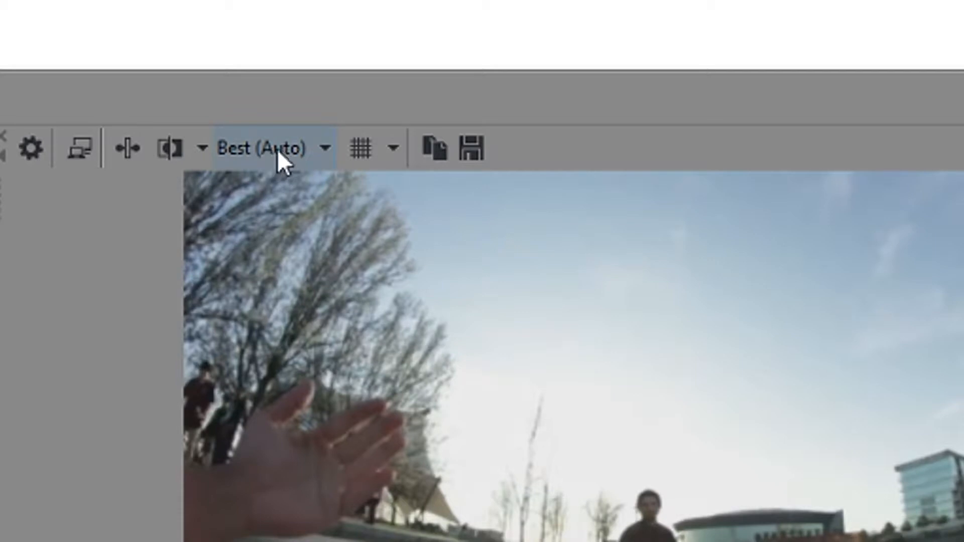
Step: Set the video preview quality to Best (Auto)
{"action": "left_click", "coordinate": [296, 155]}
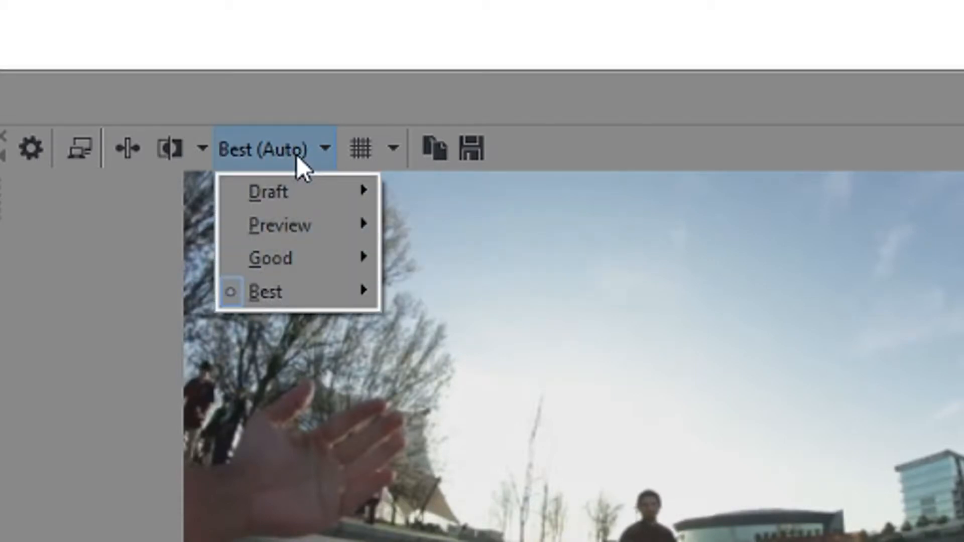
{"action": "mouse_move", "coordinate": [276, 299]}
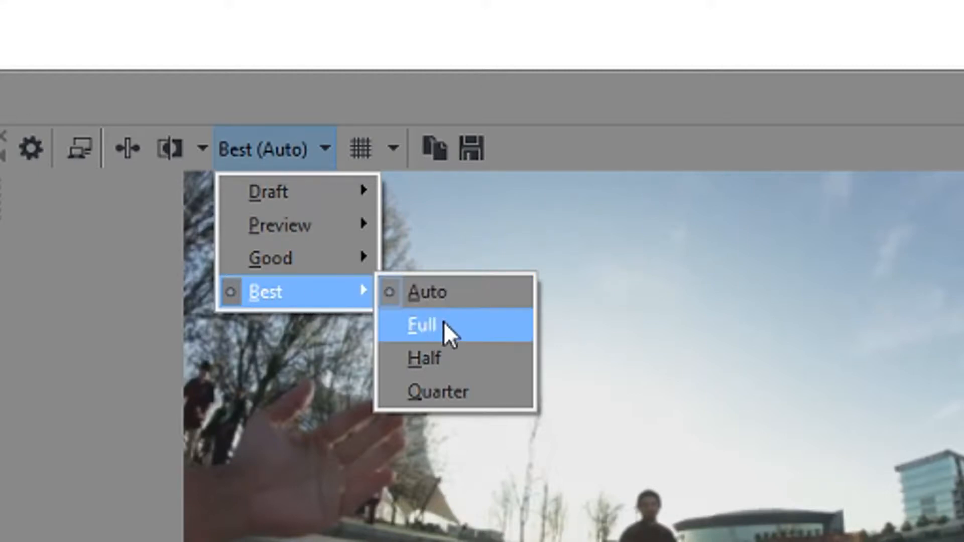
{"action": "left_click", "coordinate": [444, 290]}
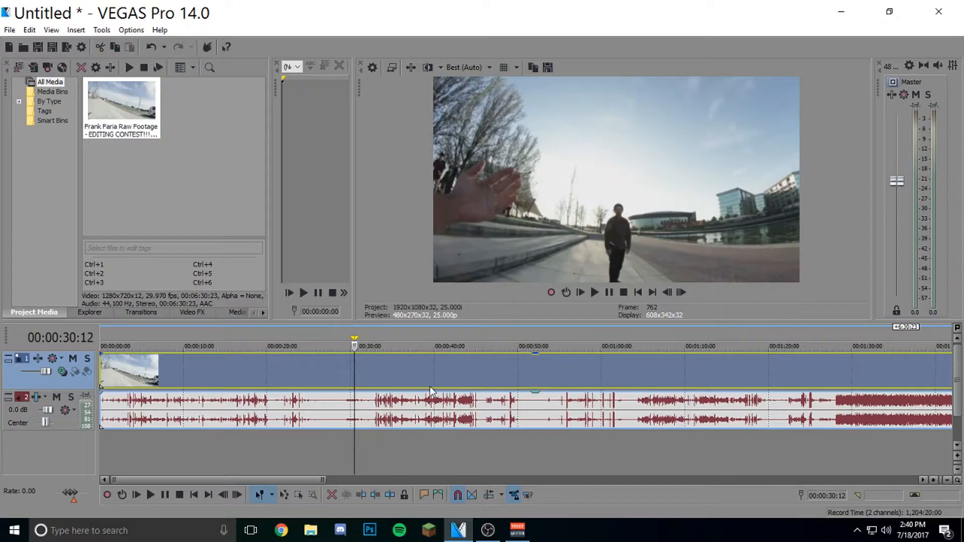
Step: Examine the footage at several points along the timeline and at different zoom levels
{"action": "left_click", "coordinate": [324, 335]}
{"action": "left_click", "coordinate": [415, 336]}
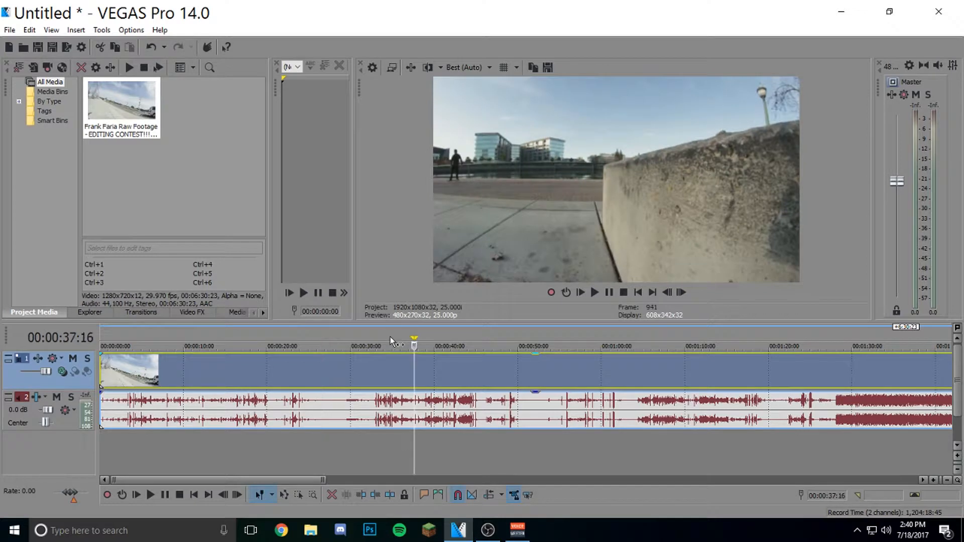
{"action": "left_click", "coordinate": [261, 335]}
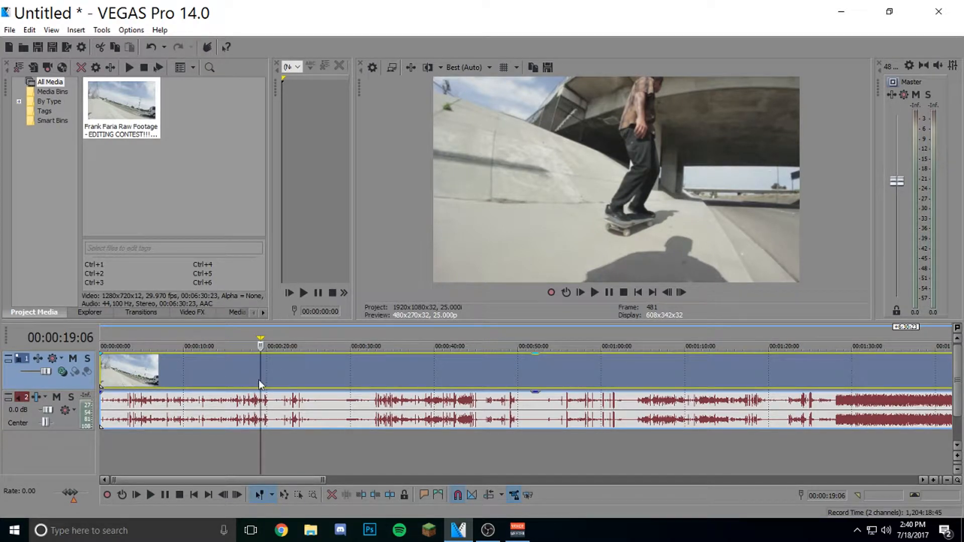
{"action": "scroll", "coordinate": [477, 368], "scroll_direction": "up", "scroll_amount": 5}
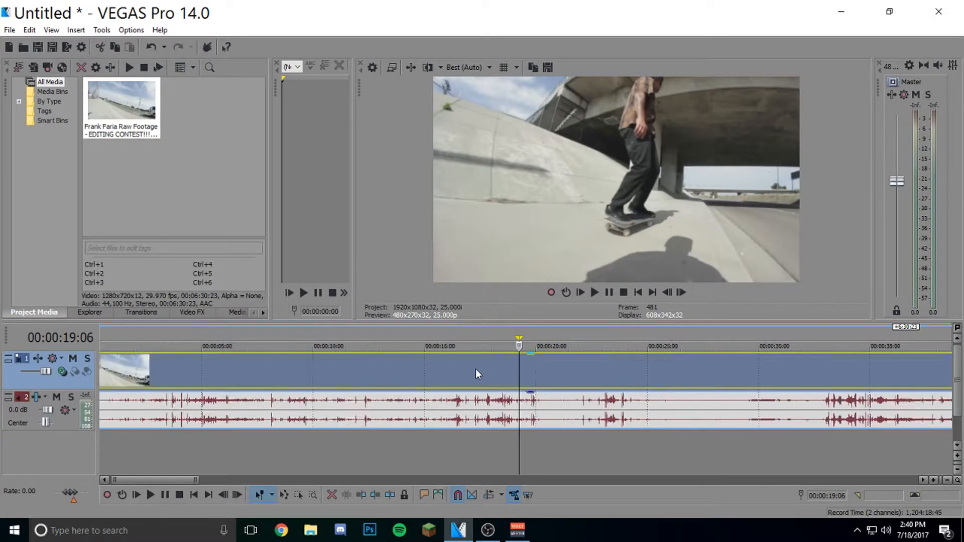
{"action": "scroll", "coordinate": [476, 370], "scroll_direction": "down", "scroll_amount": 6}
{"action": "scroll", "coordinate": [476, 369], "scroll_direction": "up", "scroll_amount": 5}
{"action": "scroll", "coordinate": [475, 369], "scroll_direction": "down", "scroll_amount": 1}
{"action": "scroll", "coordinate": [475, 370], "scroll_direction": "up", "scroll_amount": 3}
{"action": "scroll", "coordinate": [523, 379], "scroll_direction": "down", "scroll_amount": 6}
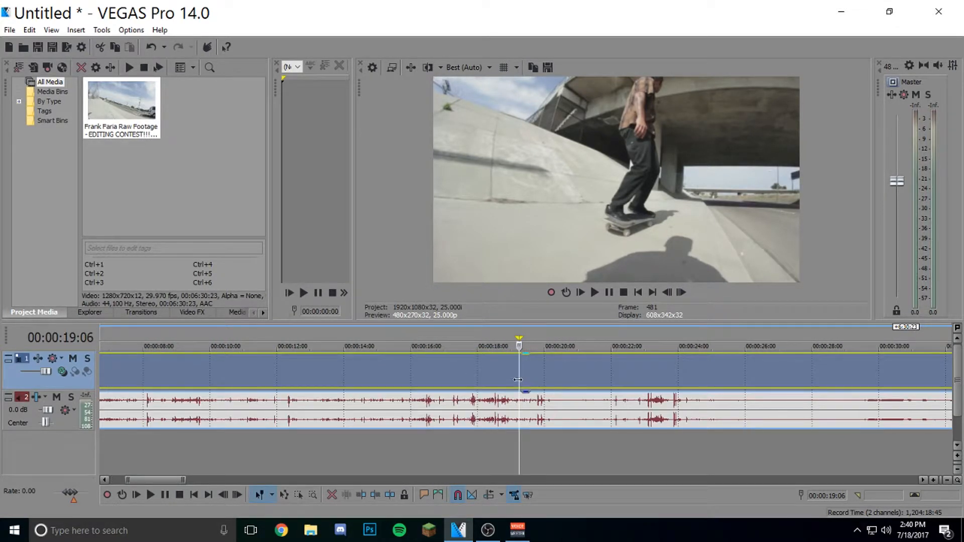
Step: Split the clip at 00:00:32:06 and shift the part after the cut about 3 seconds further along the timeline
{"action": "left_click", "coordinate": [366, 334]}
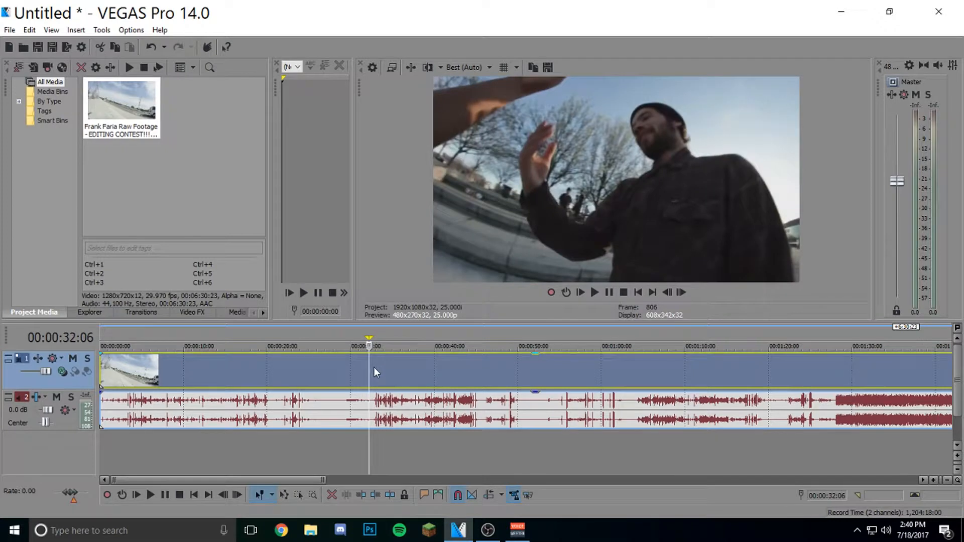
{"action": "key", "text": "s"}
{"action": "left_click_drag", "start_coordinate": [427, 372], "coordinate": [451, 372]}
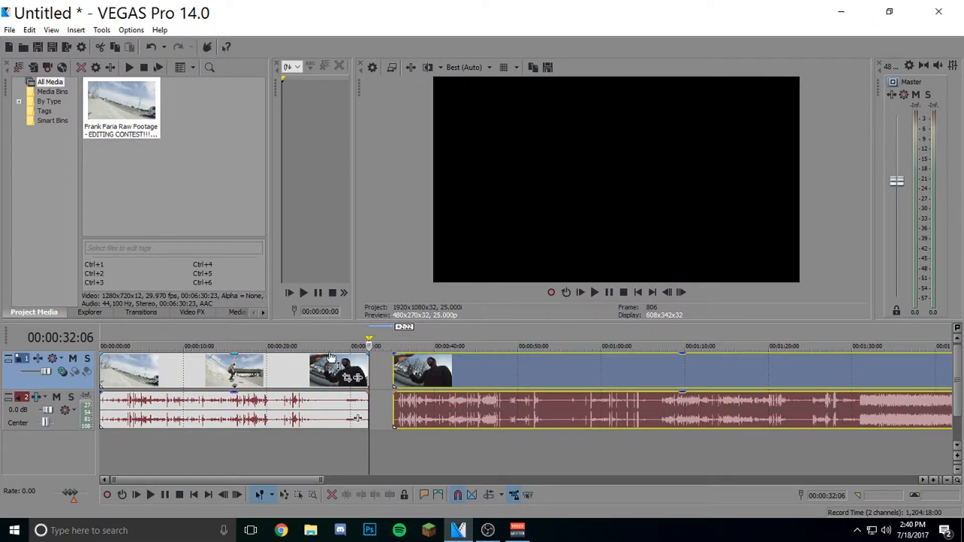
Step: Split the first segment at 00:00:25:04 and shift the short piece after the cut about 1.5 seconds further along the timeline
{"action": "left_click", "coordinate": [309, 340]}
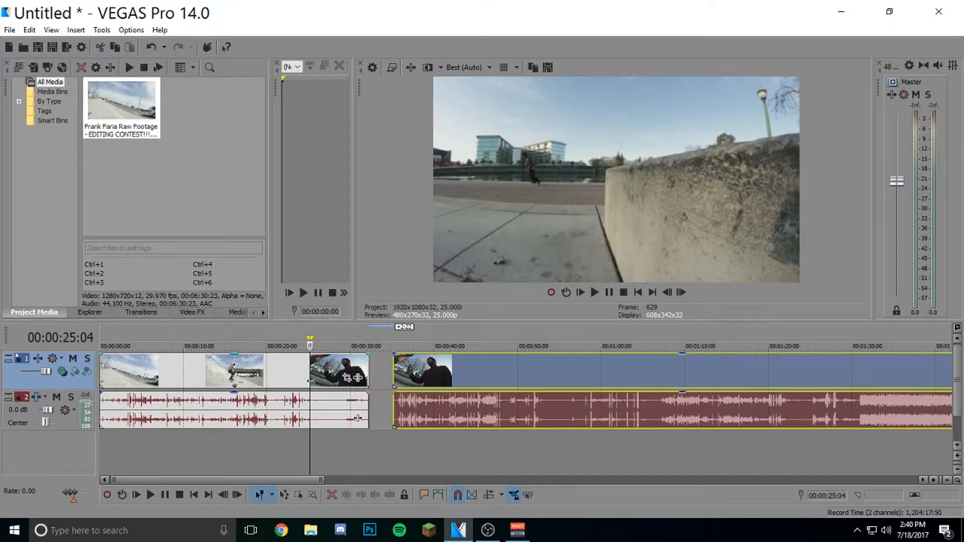
{"action": "left_click", "coordinate": [311, 375]}
{"action": "key", "text": "s"}
{"action": "left_click_drag", "start_coordinate": [337, 362], "coordinate": [350, 367]}
Step: Delete the short middle segment and close the gap by moving the last segment against the end of the first one
{"action": "left_click", "coordinate": [347, 374]}
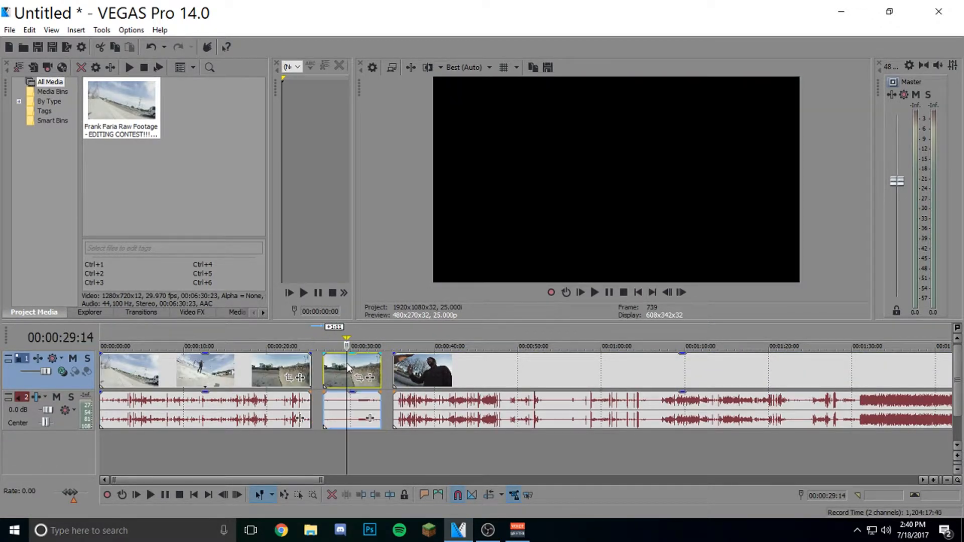
{"action": "key", "text": "Delete"}
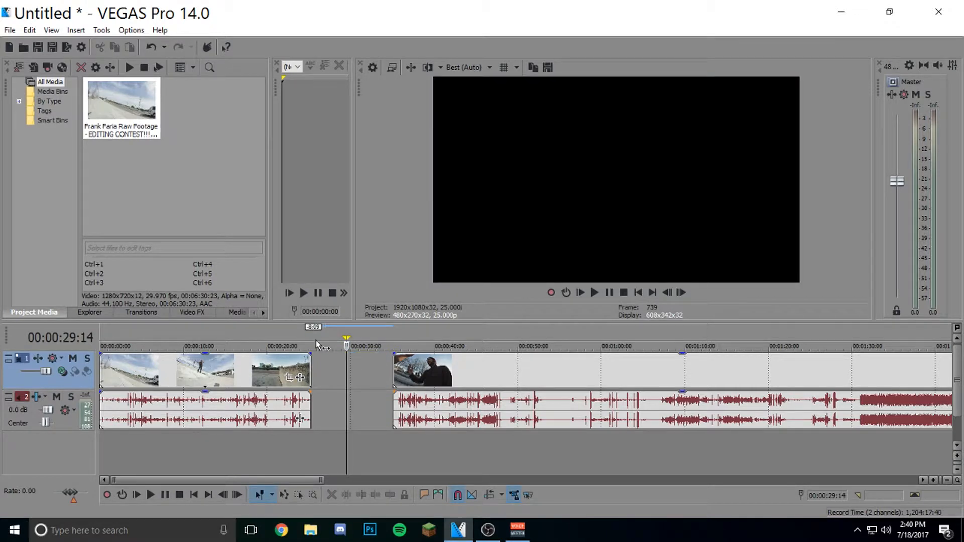
{"action": "left_click", "coordinate": [278, 333]}
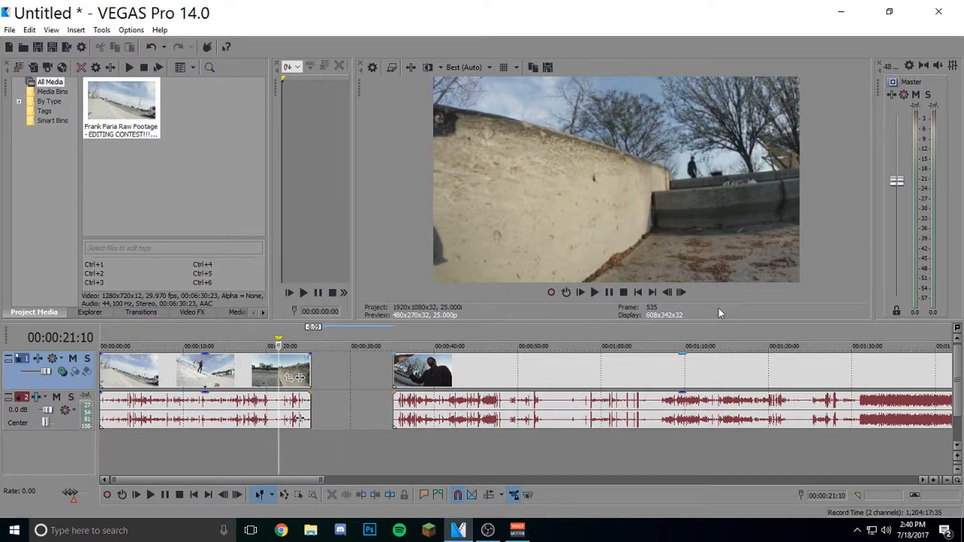
{"action": "left_click", "coordinate": [27, 30]}
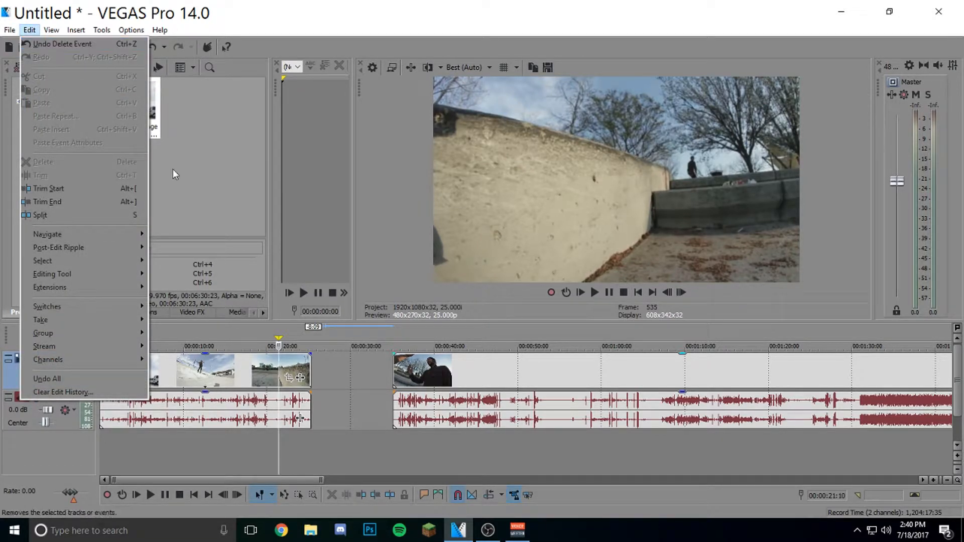
{"action": "left_click", "coordinate": [466, 5]}
{"action": "left_click_drag", "start_coordinate": [562, 367], "coordinate": [478, 373]}
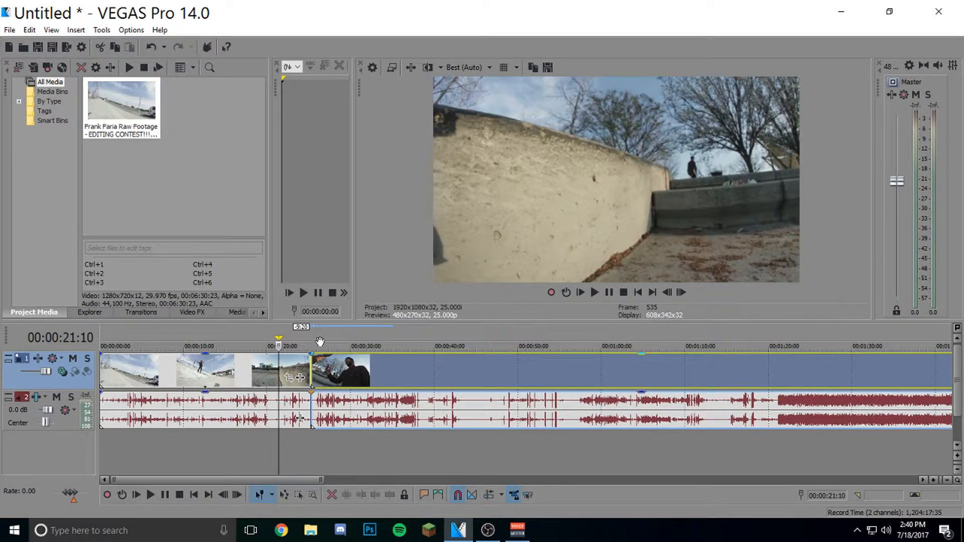
Step: Play the joined clips from 00:00:21:10 across the cut, and stop playback
{"action": "key", "text": "space"}
{"action": "key", "text": "space"}
{"action": "key", "text": "space"}
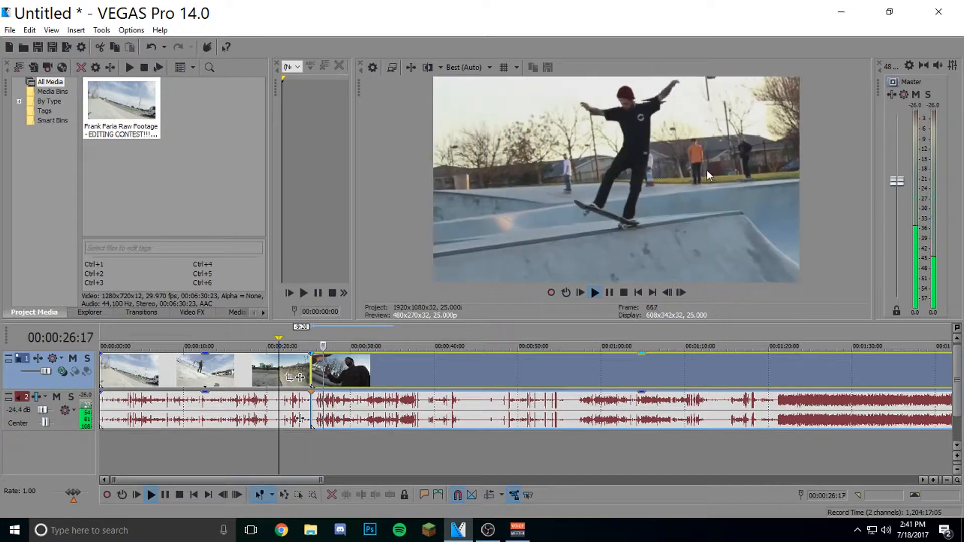
{"action": "key", "text": "space"}
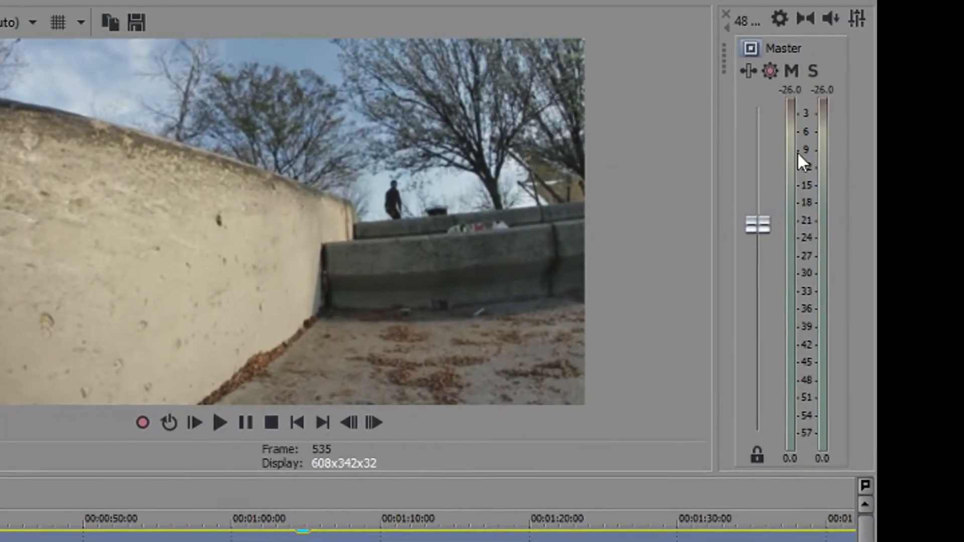
Step: Lower the master output volume to -30.4 dB
{"action": "left_click_drag", "start_coordinate": [757, 226], "coordinate": [759, 350]}
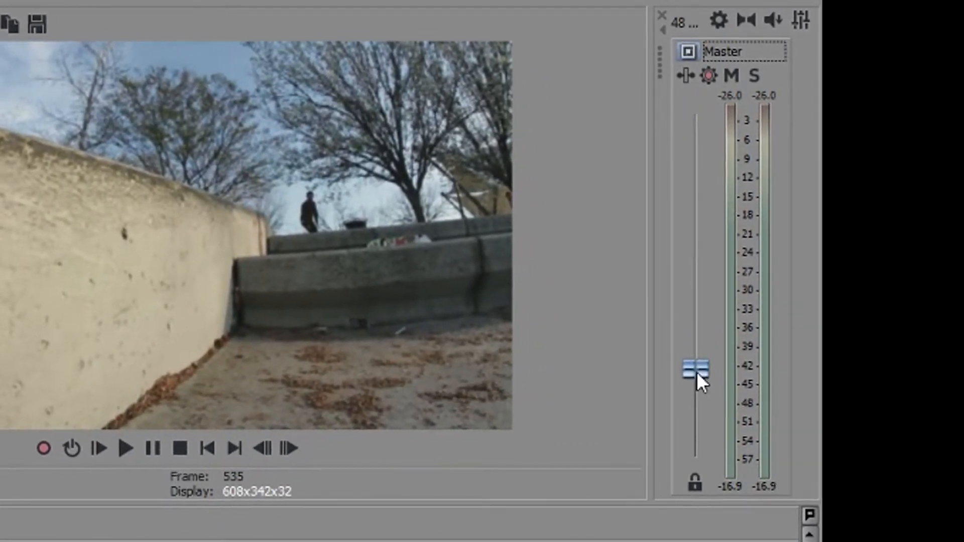
{"action": "left_click_drag", "start_coordinate": [697, 374], "coordinate": [697, 408]}
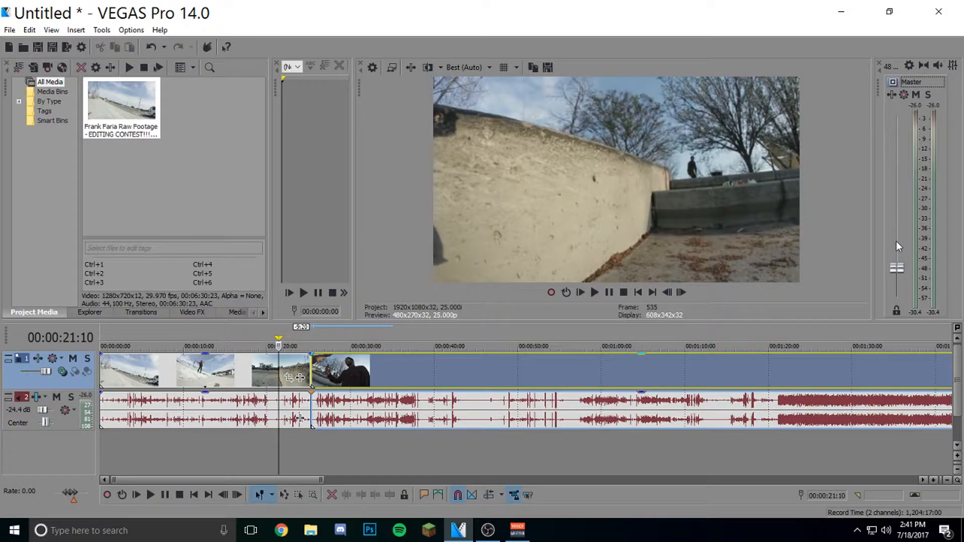
Step: Lower the first video clip's opacity at 00:00:01:16 to darken the picture, and restore it to 100 %
{"action": "left_click", "coordinate": [114, 331]}
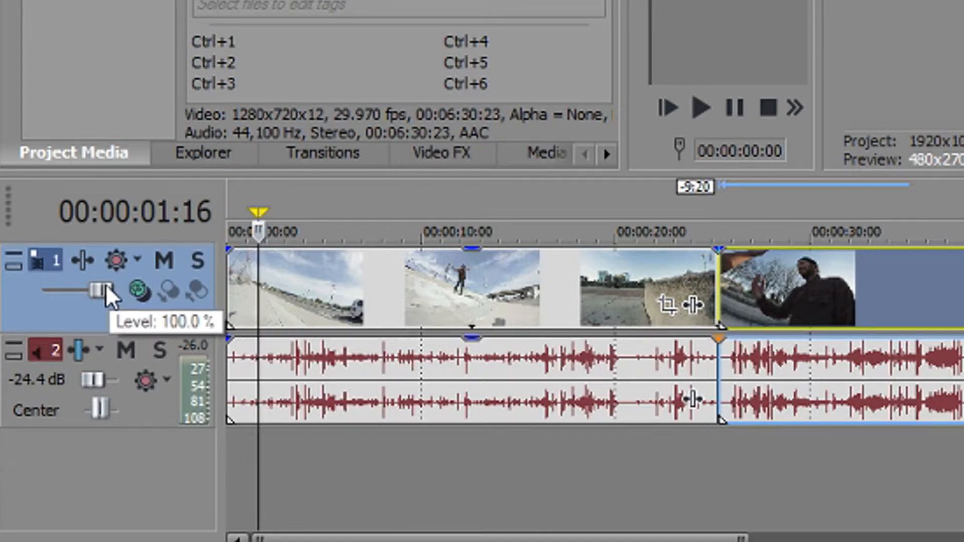
{"action": "mouse_move", "coordinate": [106, 284]}
{"action": "left_mouse_down"}
{"action": "mouse_move", "coordinate": [52, 297]}
{"action": "mouse_move", "coordinate": [103, 291]}
{"action": "left_mouse_up"}
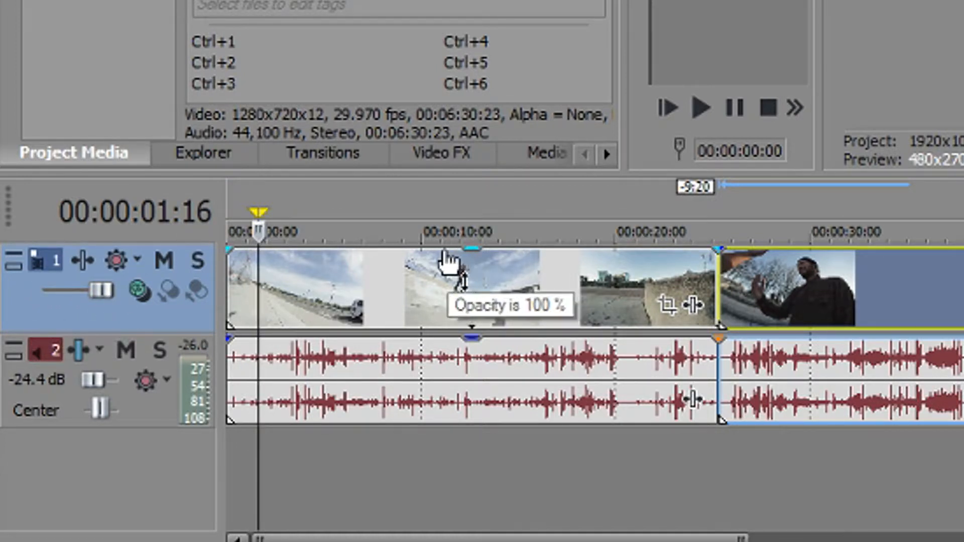
{"action": "left_click_drag", "start_coordinate": [447, 252], "coordinate": [443, 303]}
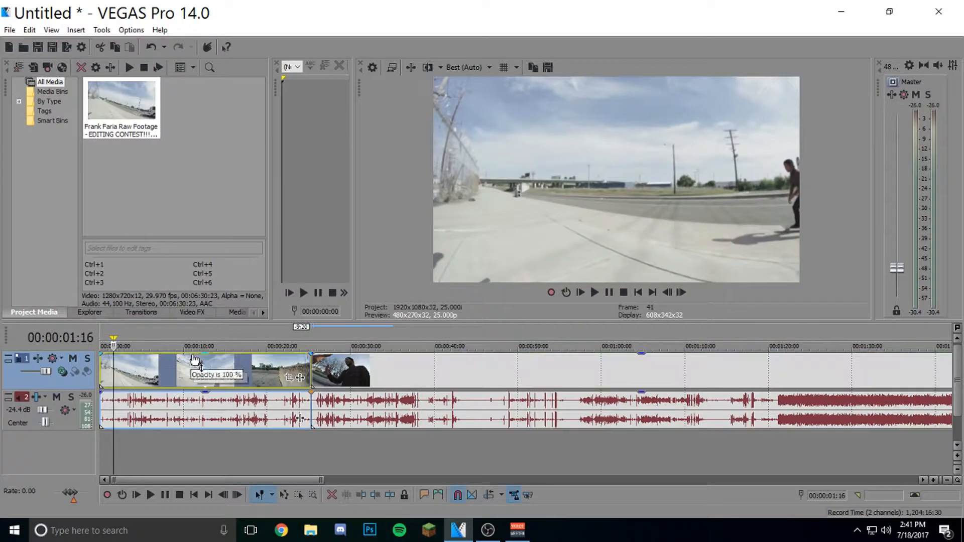
{"action": "left_click_drag", "start_coordinate": [193, 377], "coordinate": [193, 379]}
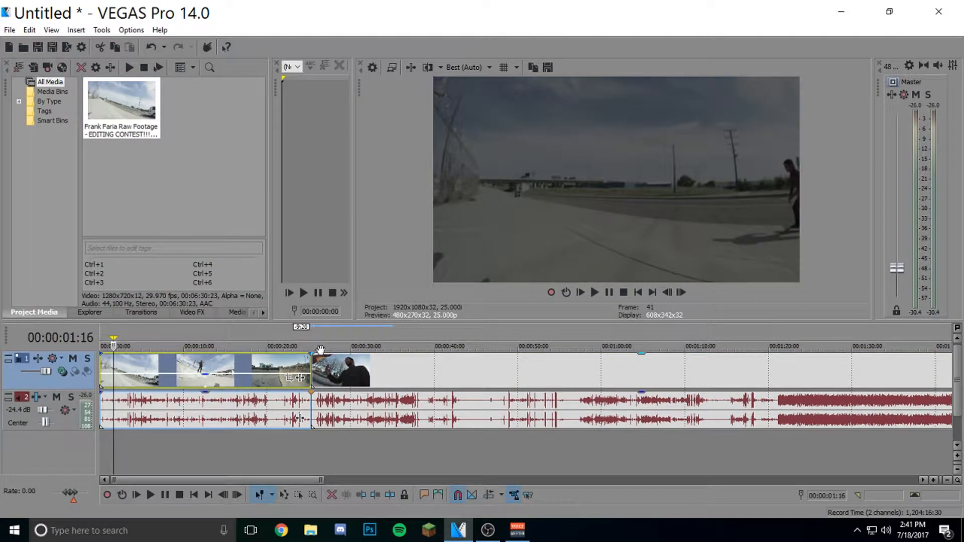
{"action": "left_click_drag", "start_coordinate": [282, 378], "coordinate": [280, 351]}
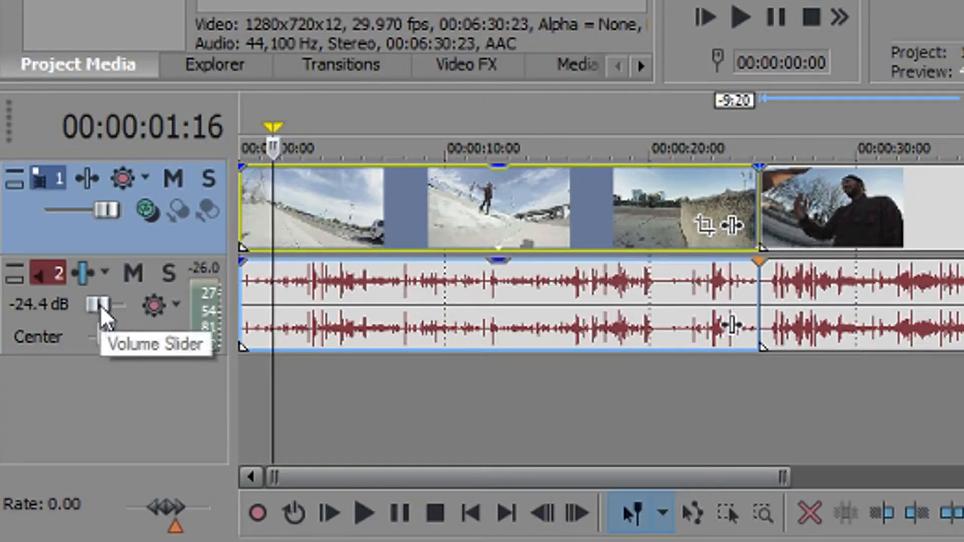
Step: Set the audio track's volume to -29.2 dB and solo the track
{"action": "left_click_drag", "start_coordinate": [99, 305], "coordinate": [146, 304]}
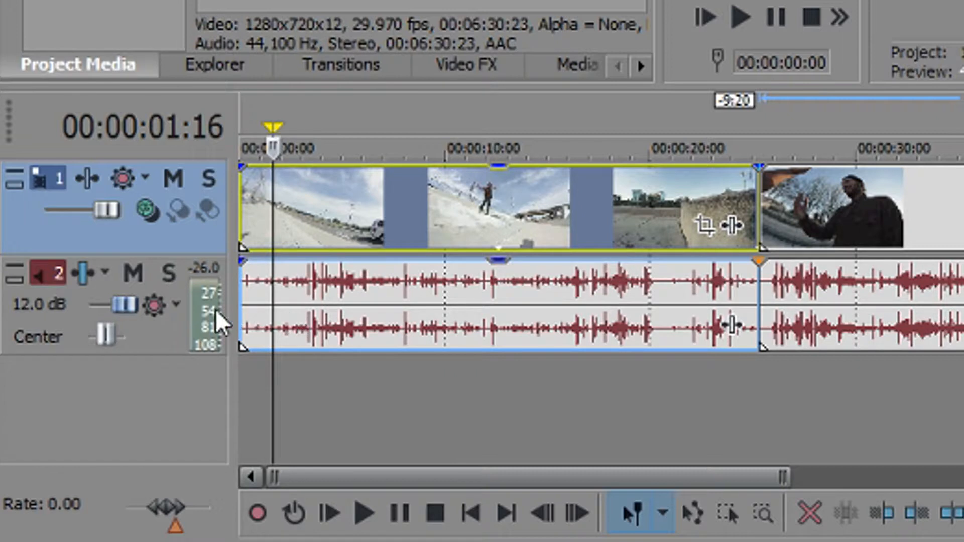
{"action": "left_click_drag", "start_coordinate": [125, 304], "coordinate": [103, 317]}
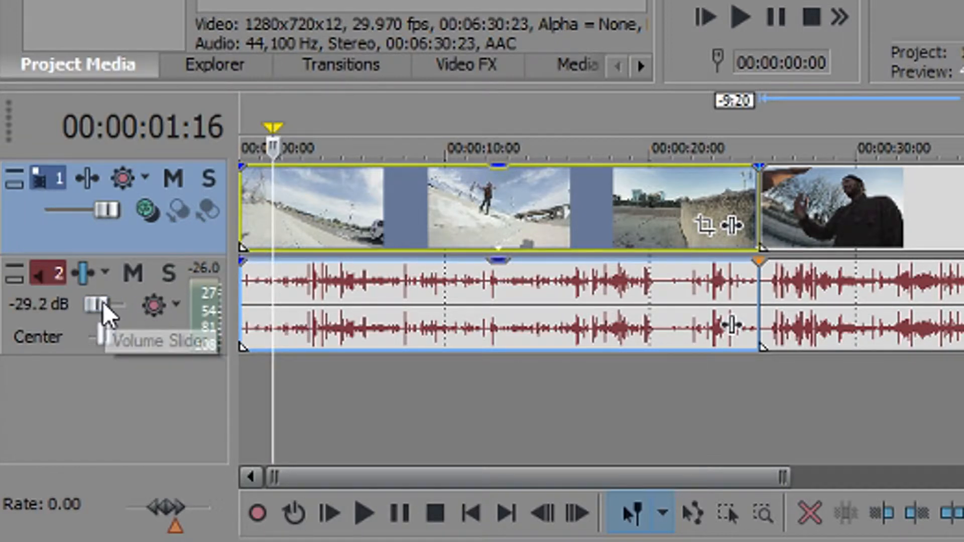
{"action": "left_click", "coordinate": [133, 274]}
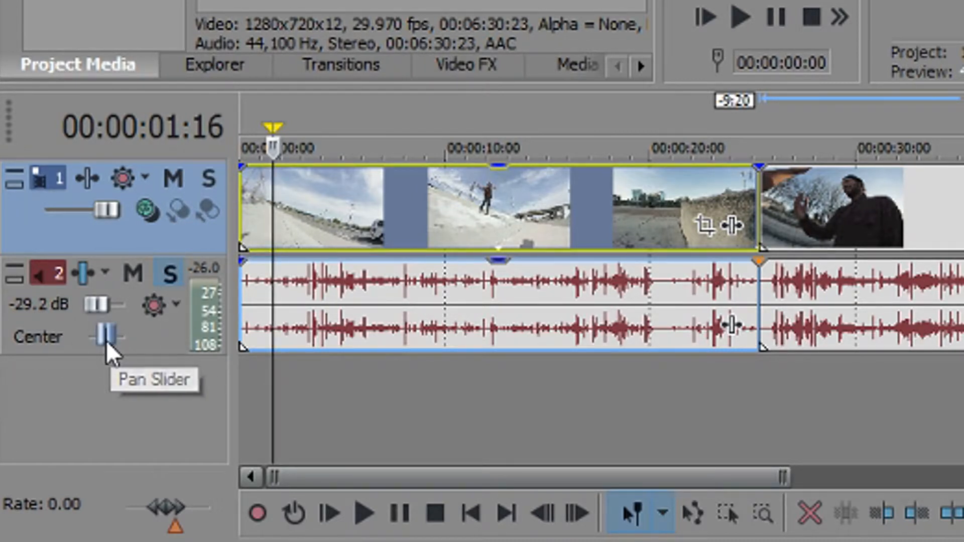
Step: Pan the audio track 12 % left and mute it
{"action": "mouse_move", "coordinate": [110, 347]}
{"action": "left_mouse_down"}
{"action": "mouse_move", "coordinate": [299, 349]}
{"action": "mouse_move", "coordinate": [8, 351]}
{"action": "mouse_move", "coordinate": [103, 347]}
{"action": "left_mouse_up"}
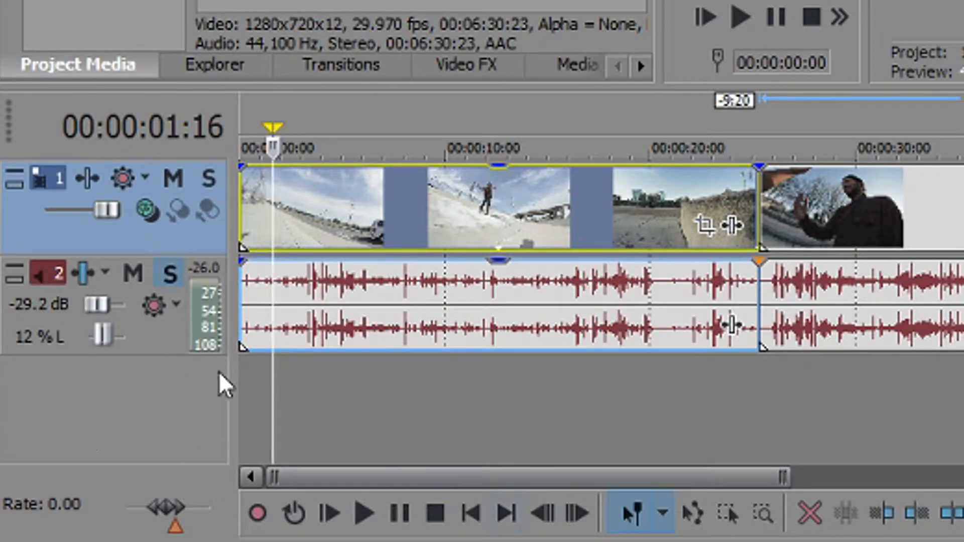
{"action": "left_click", "coordinate": [133, 274]}
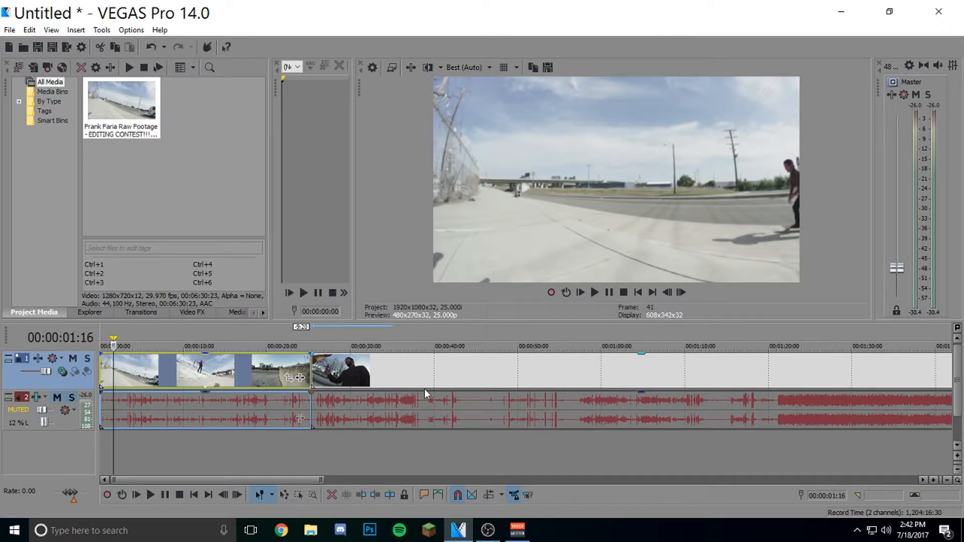
Step: Add a fade-in about 0.35 seconds long to the first video clip and play it from the beginning
{"action": "left_click", "coordinate": [352, 367]}
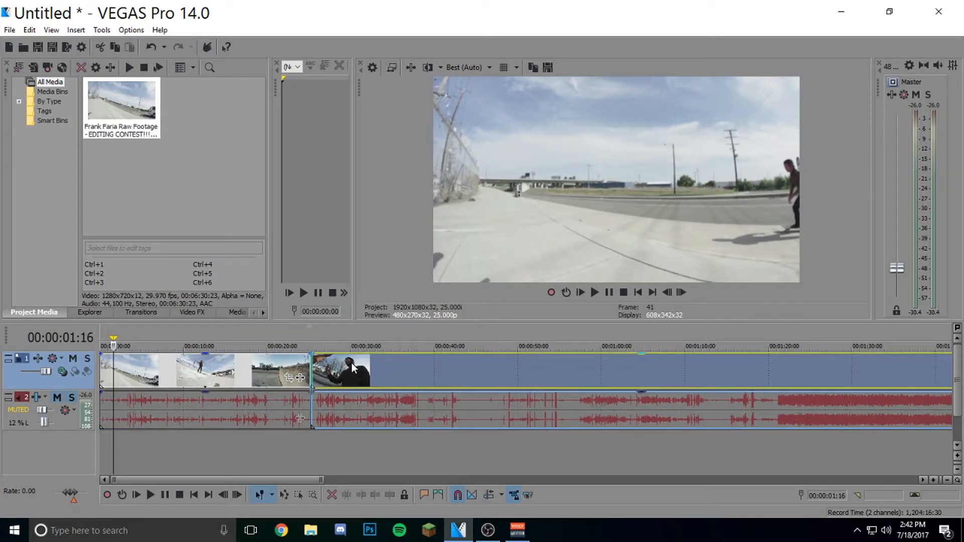
{"action": "left_click_drag", "start_coordinate": [111, 335], "coordinate": [106, 335]}
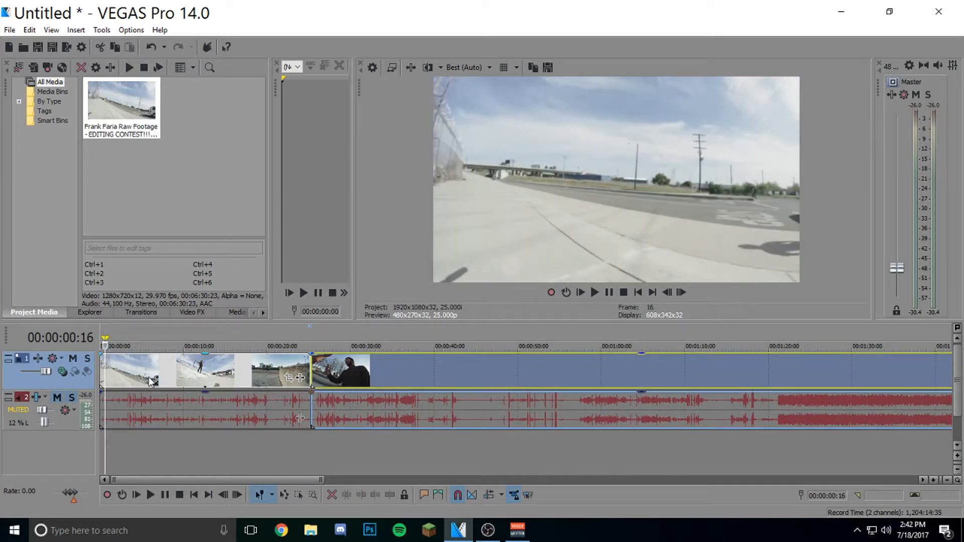
{"action": "scroll", "coordinate": [120, 372], "scroll_direction": "up", "scroll_amount": 8}
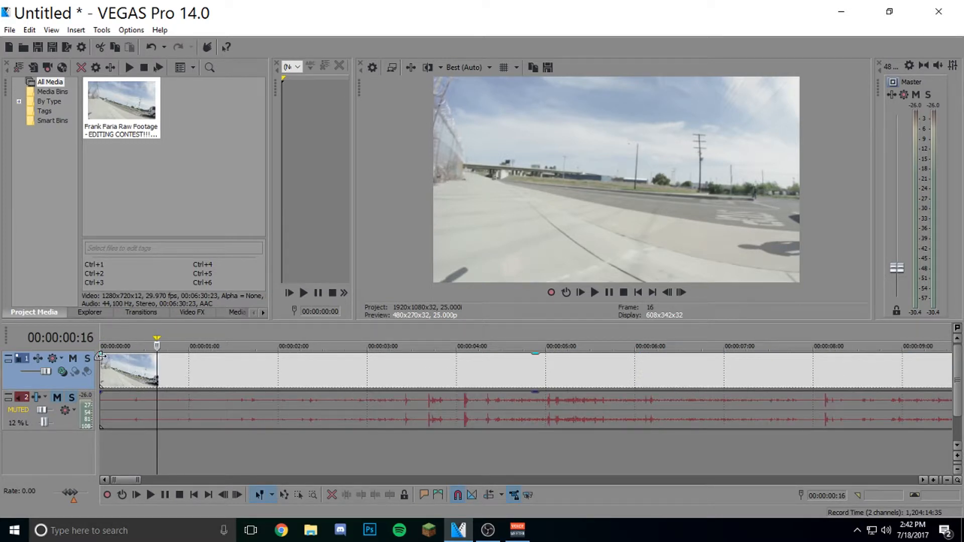
{"action": "left_click_drag", "start_coordinate": [100, 356], "coordinate": [131, 358]}
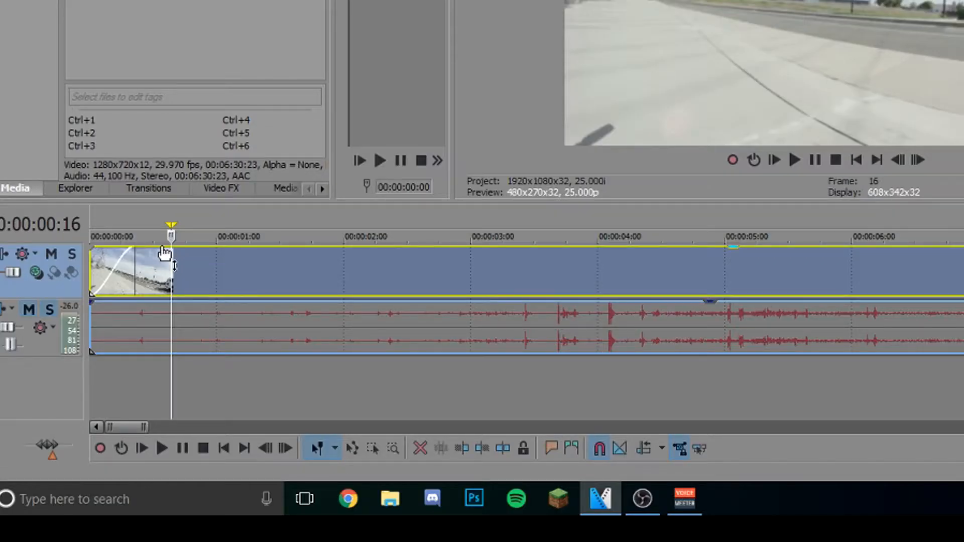
{"action": "left_click", "coordinate": [90, 221]}
{"action": "key", "text": "space"}
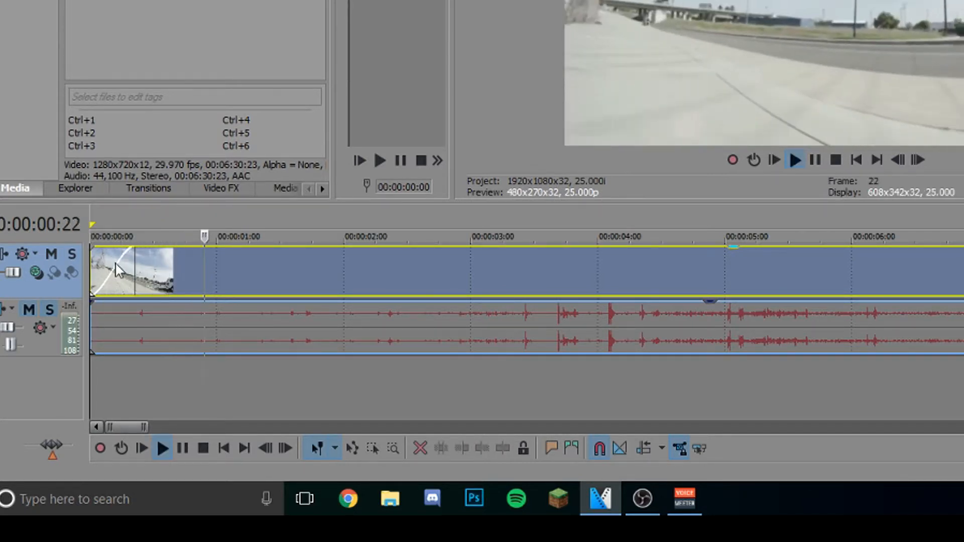
{"action": "key", "text": "space"}
Step: Lengthen the first video clip's fade-in to about 4.8 seconds and play it from the beginning
{"action": "left_click_drag", "start_coordinate": [131, 250], "coordinate": [694, 290]}
{"action": "key", "text": "space"}
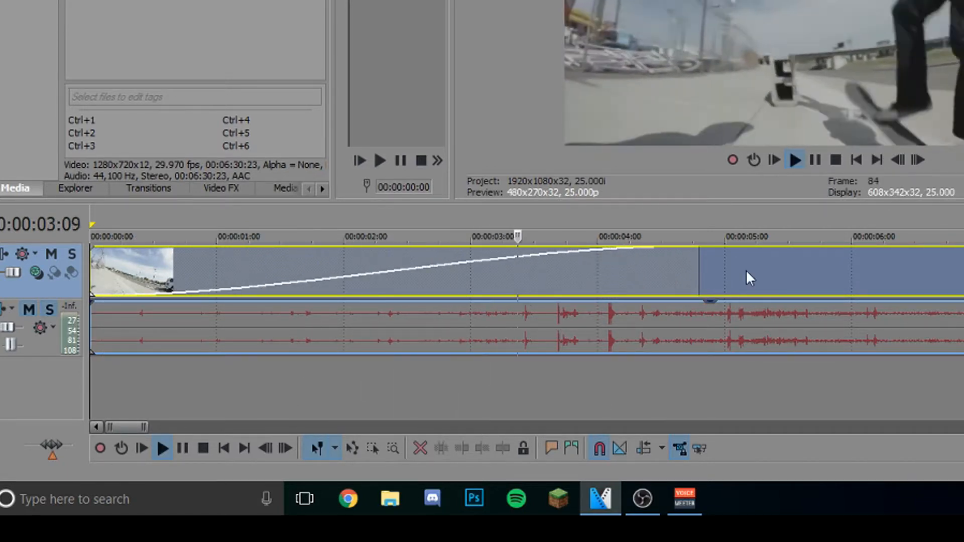
{"action": "key", "text": "space"}
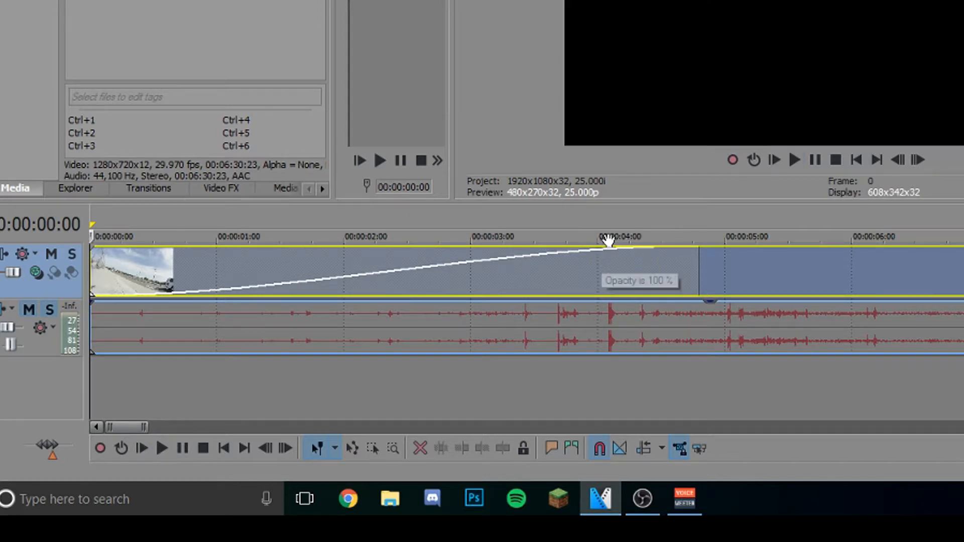
{"action": "left_click_drag", "start_coordinate": [629, 255], "coordinate": [308, 236]}
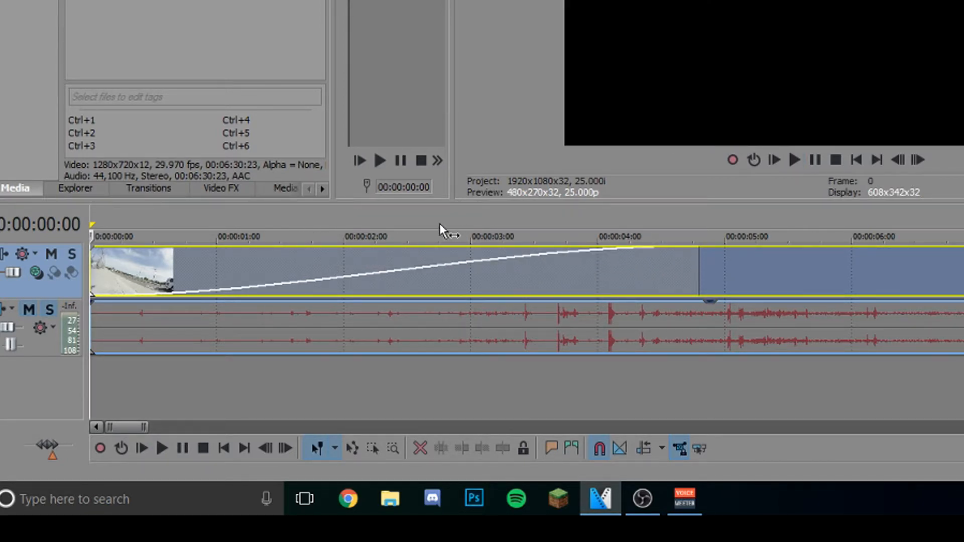
Step: Cut off the first clip's opening at 00:00:02:19 and move the remaining footage to the start of the timeline
{"action": "left_click", "coordinate": [440, 229]}
{"action": "key", "text": "s"}
{"action": "left_click", "coordinate": [275, 369]}
{"action": "key", "text": "Delete"}
{"action": "left_click_drag", "start_coordinate": [414, 376], "coordinate": [170, 377]}
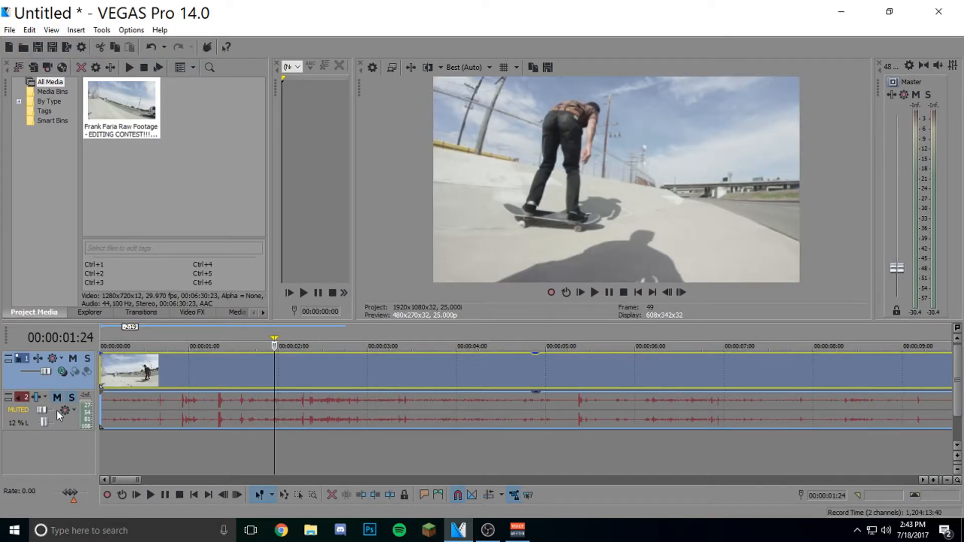
Step: Insert a new empty video track above the footage track
{"action": "right_click", "coordinate": [89, 348]}
{"action": "right_click", "coordinate": [85, 358]}
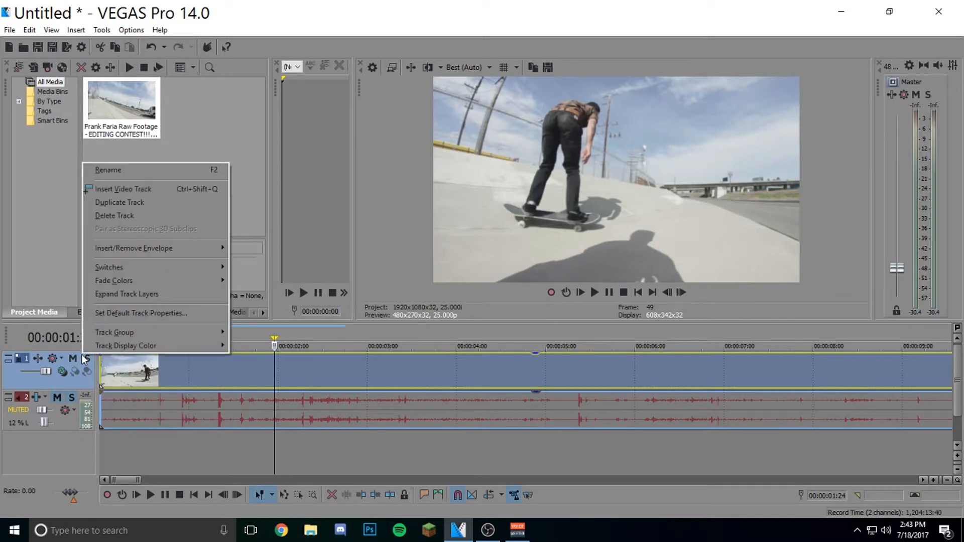
{"action": "left_click", "coordinate": [113, 193]}
{"action": "left_click", "coordinate": [389, 379]}
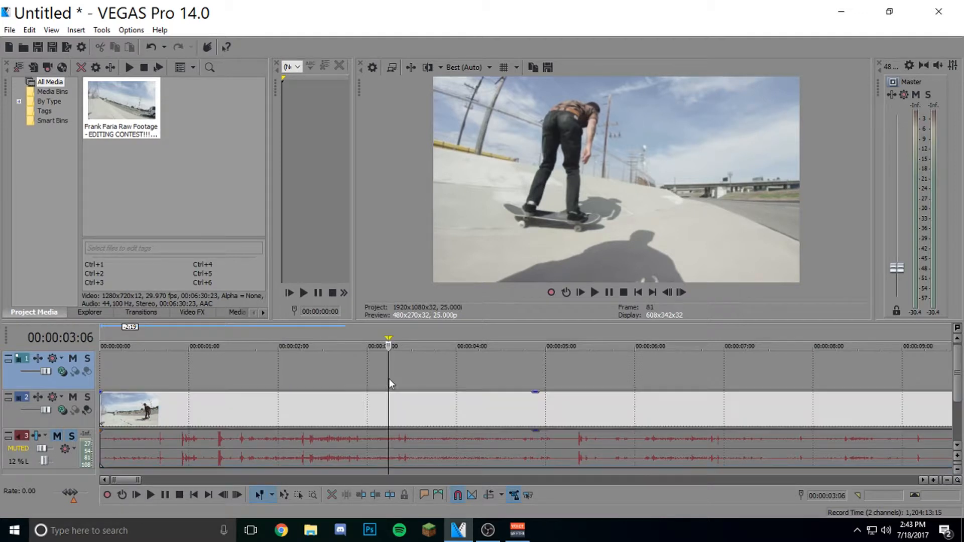
Step: Place the default Titles & Text preset on the new video track at 00:00:01:19
{"action": "left_click", "coordinate": [249, 415]}
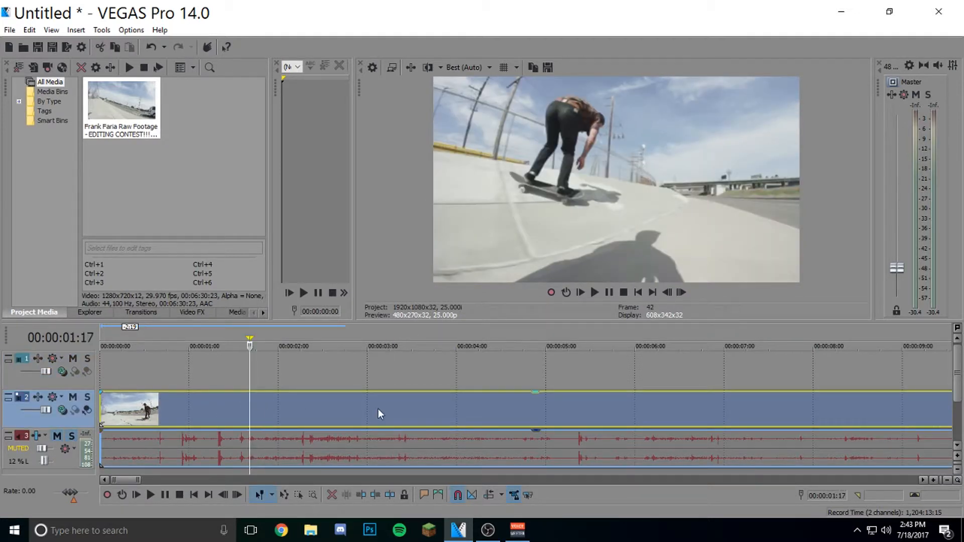
{"action": "left_click", "coordinate": [406, 412]}
{"action": "left_click", "coordinate": [255, 329]}
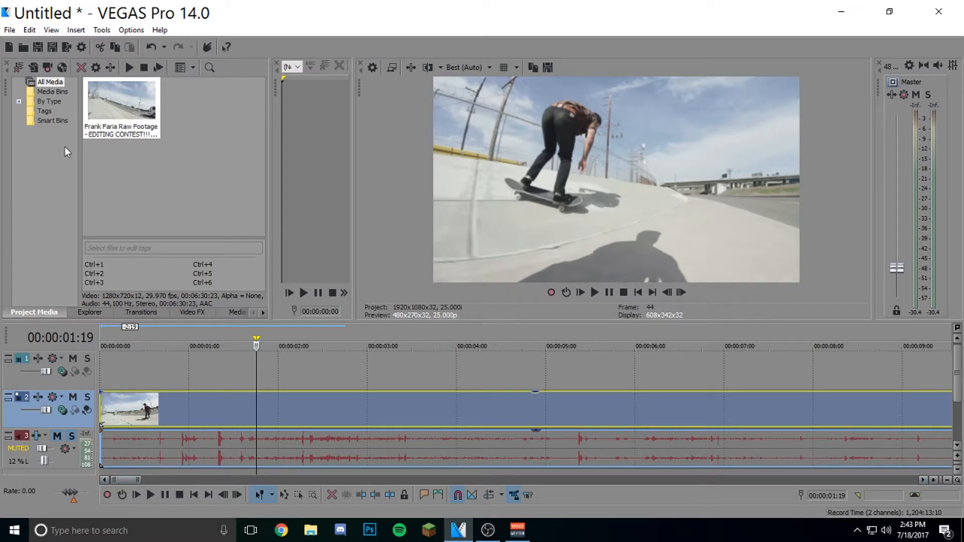
{"action": "left_click", "coordinate": [236, 312]}
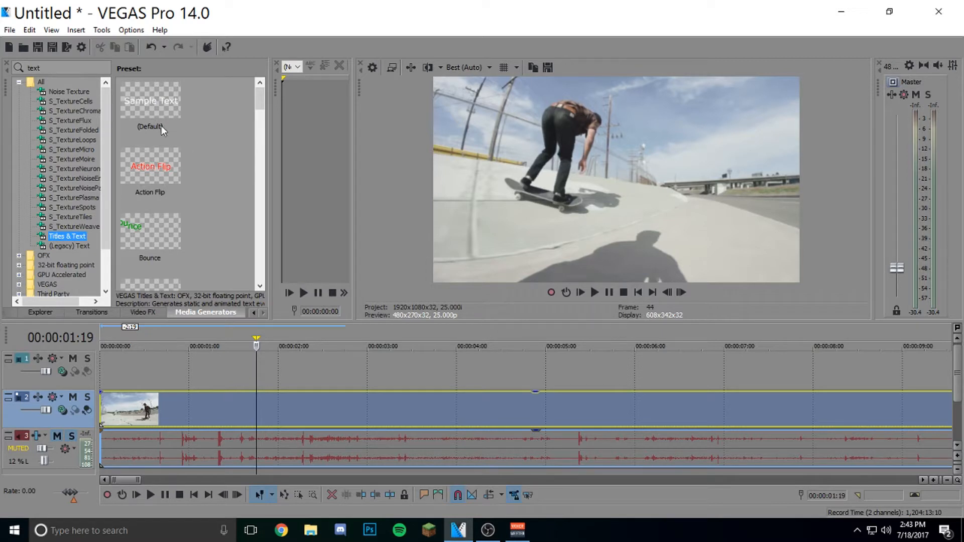
{"action": "left_click_drag", "start_coordinate": [147, 108], "coordinate": [264, 374]}
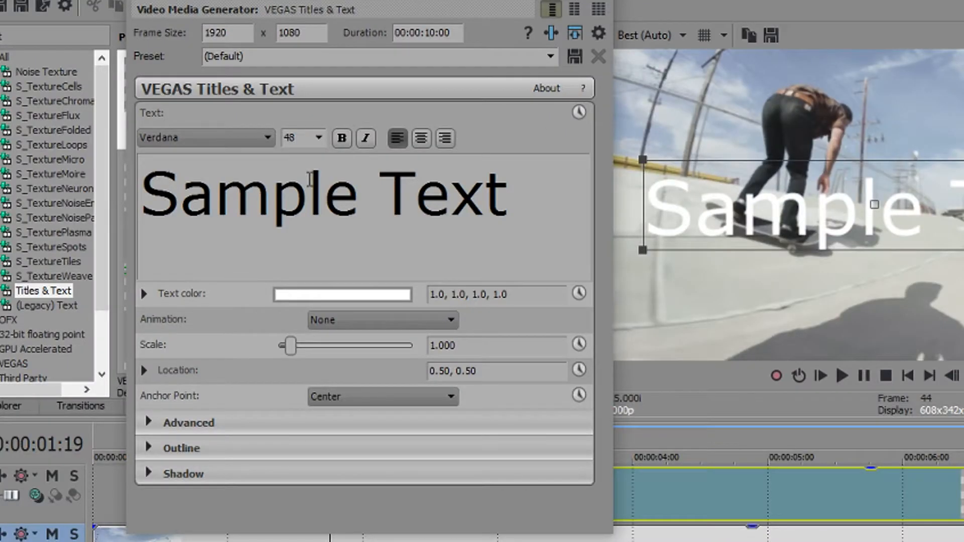
Step: Replace the title's sample text with "Skateboarding"
{"action": "key", "text": "BackSpace"}
{"action": "key", "text": "BackSpace"}
{"action": "key", "text": "BackSpace"}
{"action": "key", "text": "BackSpace"}
{"action": "key", "text": "BackSpace"}
{"action": "key", "text": "BackSpace"}
{"action": "key", "text": "BackSpace"}
{"action": "key", "text": "BackSpace"}
{"action": "key", "text": "BackSpace"}
{"action": "key", "text": "BackSpace"}
{"action": "key", "text": "BackSpace"}
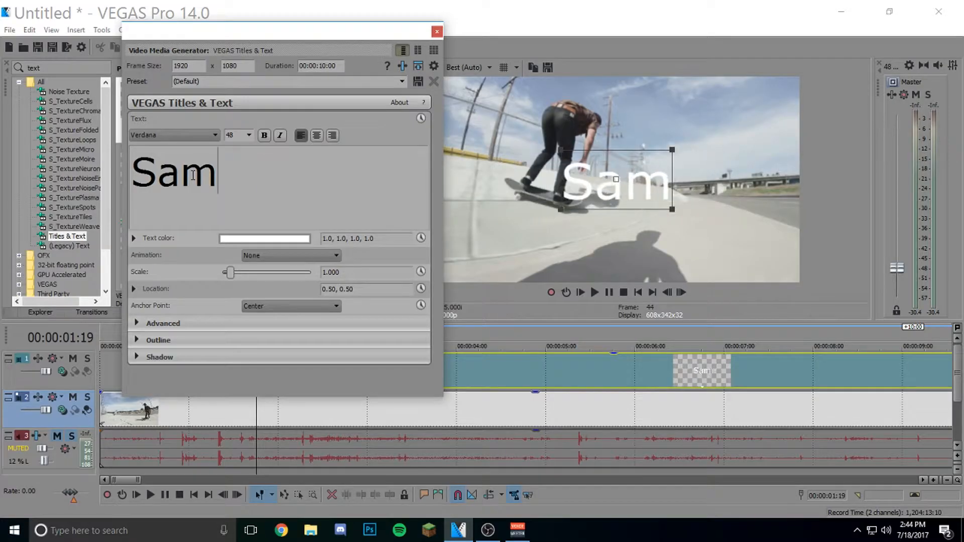
{"action": "type", "text": "Skkat"}
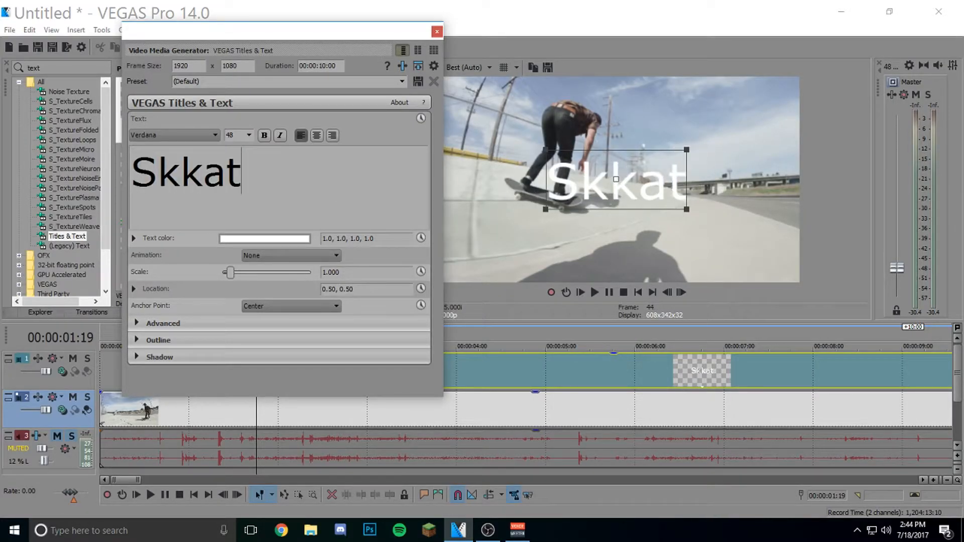
{"action": "key", "text": "BackSpace"}
{"action": "key", "text": "BackSpace"}
{"action": "key", "text": "BackSpace"}
{"action": "key", "text": "BackSpace"}
{"action": "type", "text": "kate"}
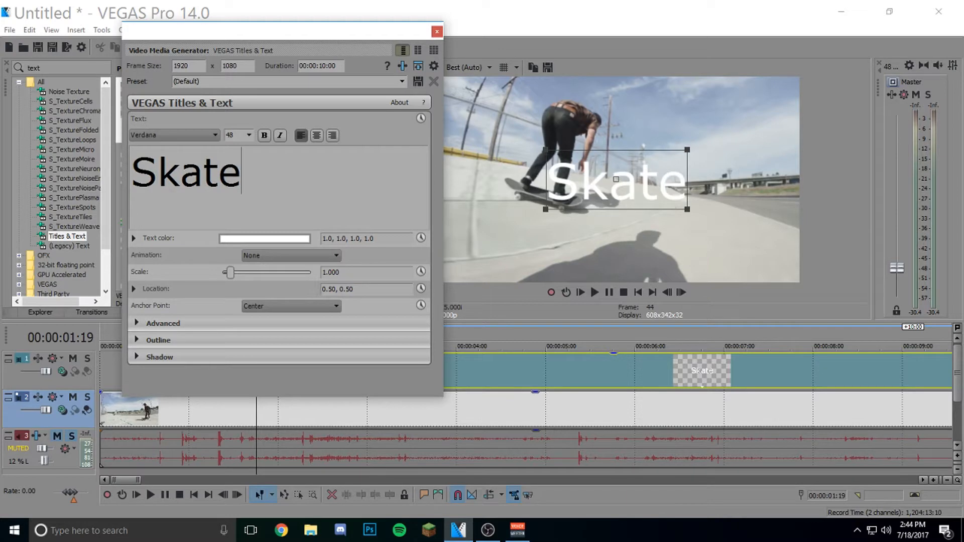
{"action": "type", "text": "boarding"}
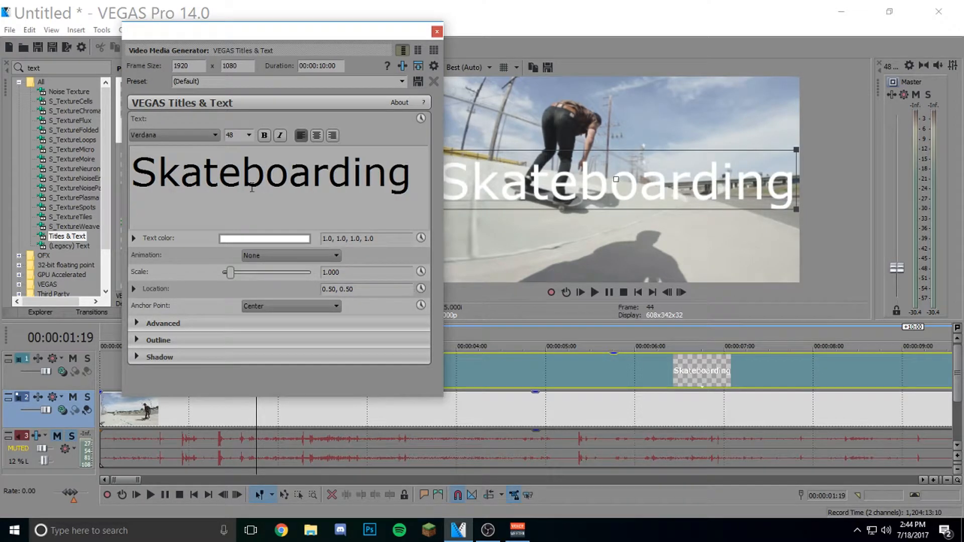
Step: Set the title's text color to purple (0.64, 0.47, 0.78, 1.0)
{"action": "left_click_drag", "start_coordinate": [321, 43], "coordinate": [418, 44]}
{"action": "left_click", "coordinate": [354, 241]}
{"action": "left_click_drag", "start_coordinate": [271, 286], "coordinate": [291, 308]}
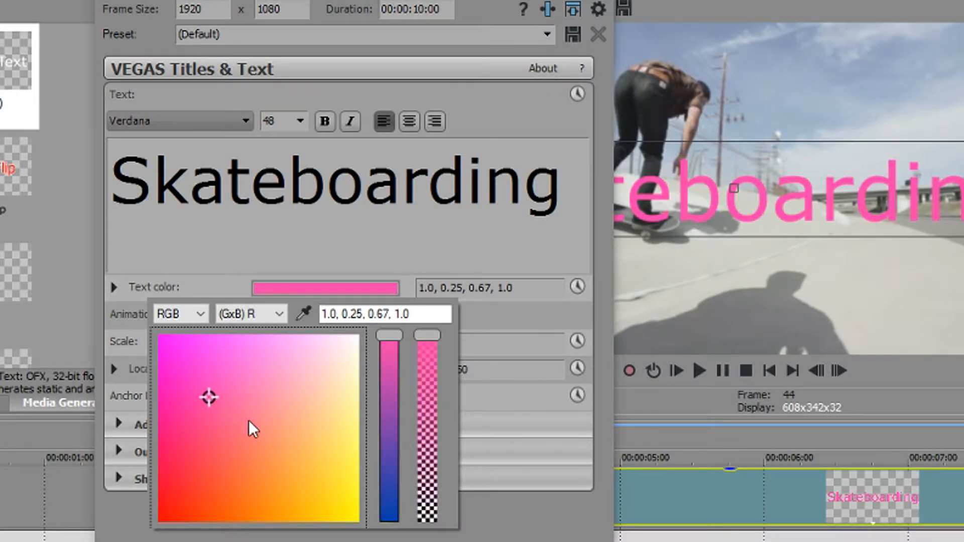
{"action": "left_click_drag", "start_coordinate": [249, 423], "coordinate": [250, 422]}
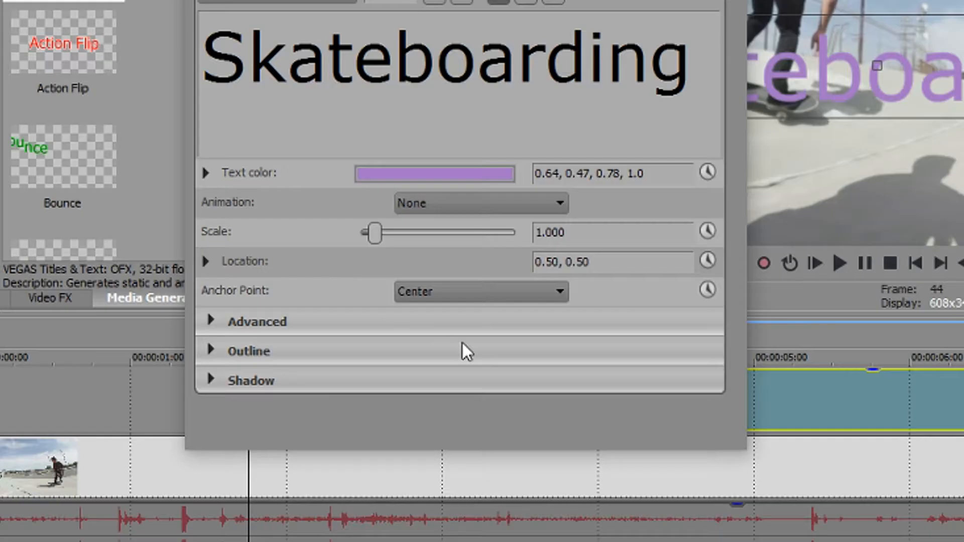
Step: Enable the title's shadow with an X offset of 0.048, and close the title settings
{"action": "left_click", "coordinate": [248, 382]}
{"action": "scroll", "coordinate": [587, 387], "scroll_direction": "down", "scroll_amount": 2}
{"action": "left_click", "coordinate": [580, 334]}
{"action": "left_click_drag", "start_coordinate": [451, 393], "coordinate": [378, 375]}
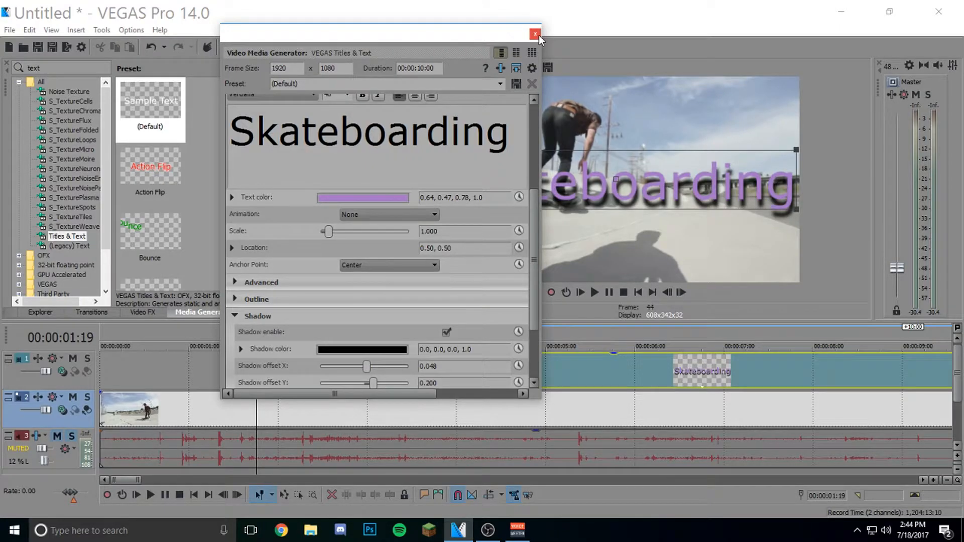
{"action": "left_click", "coordinate": [535, 34]}
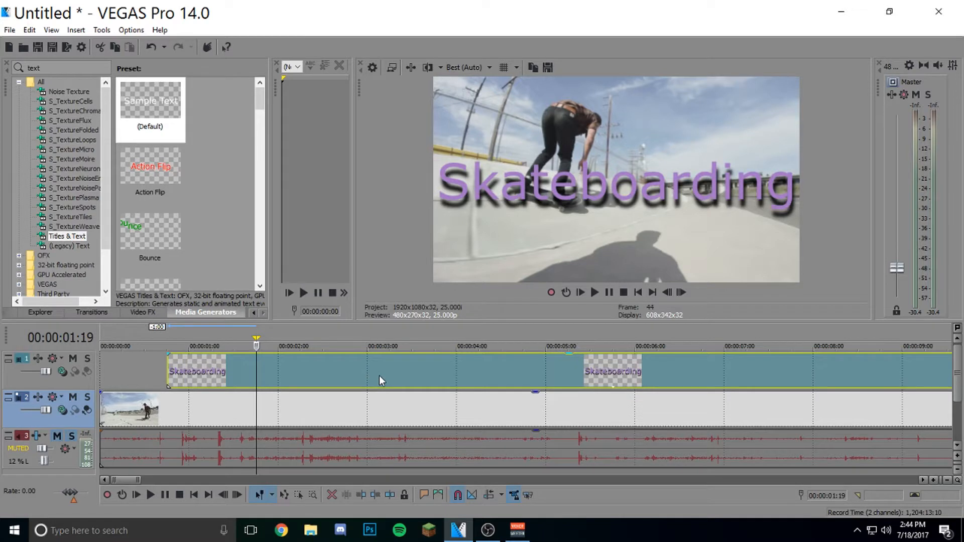
Step: Split the Skateboarding title at 00:00:01:19, delete the part after the cut, and move the playhead to 00:00:00:21
{"action": "key", "text": "s"}
{"action": "left_click_drag", "start_coordinate": [257, 369], "coordinate": [311, 370]}
{"action": "key", "text": "Delete"}
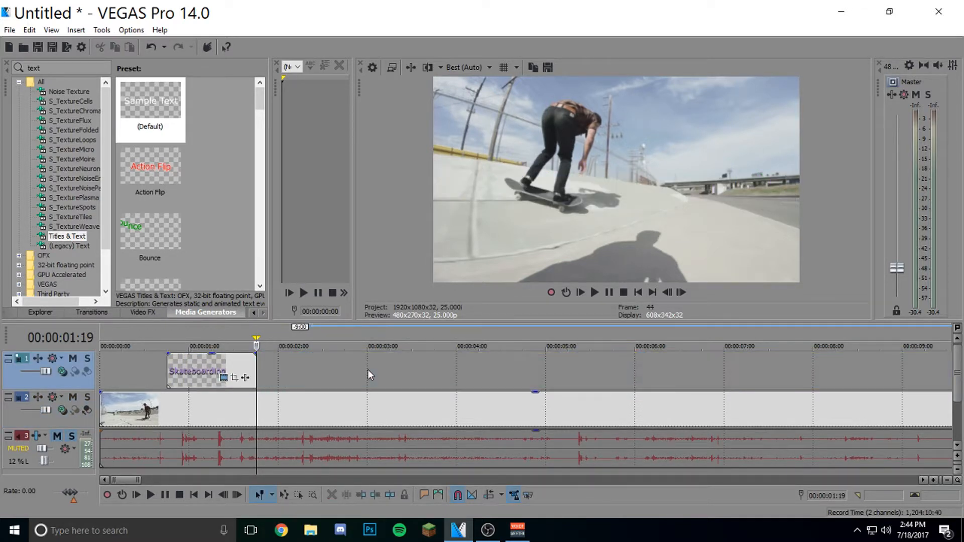
{"action": "left_click", "coordinate": [173, 338]}
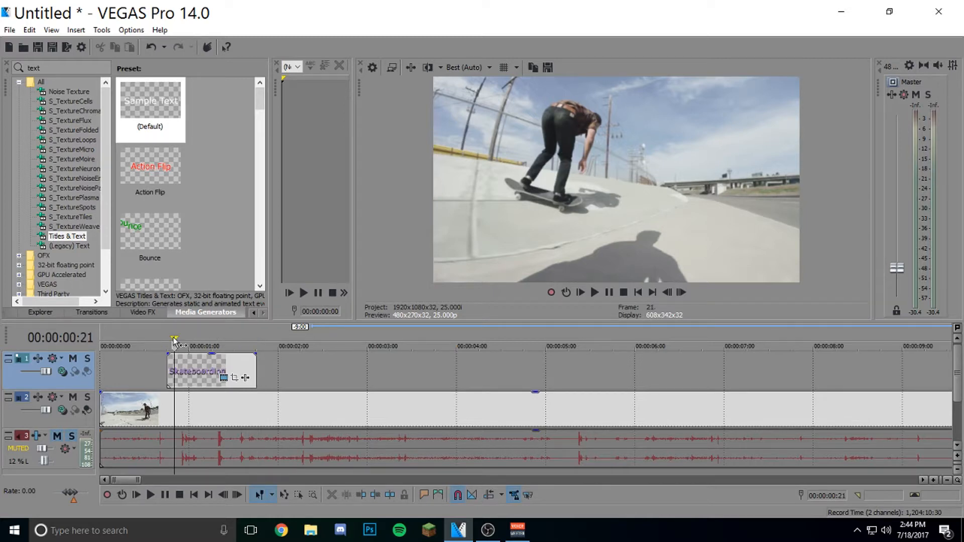
Step: Add a short fade-in to the start of the Skateboarding title and play it back
{"action": "key", "text": "space"}
{"action": "key", "text": "space"}
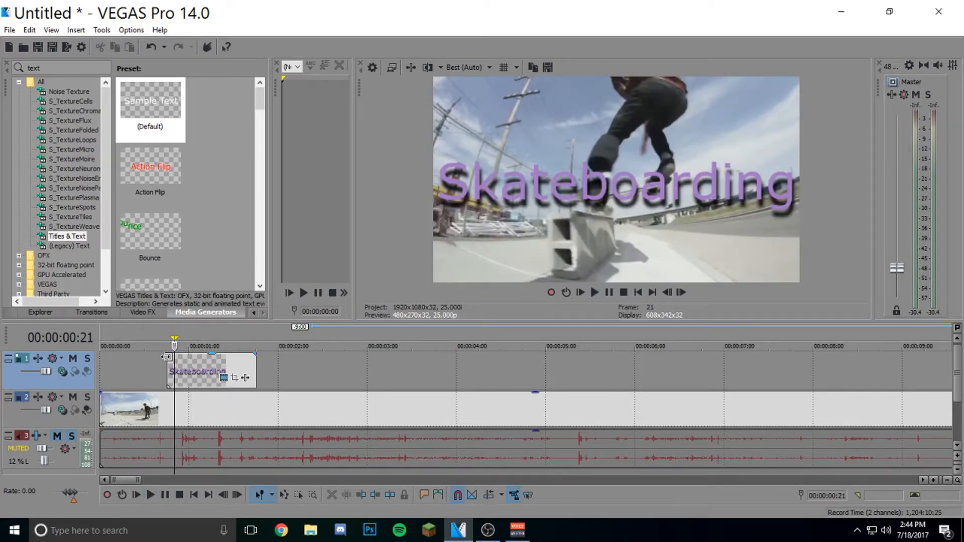
{"action": "left_click_drag", "start_coordinate": [163, 353], "coordinate": [175, 351]}
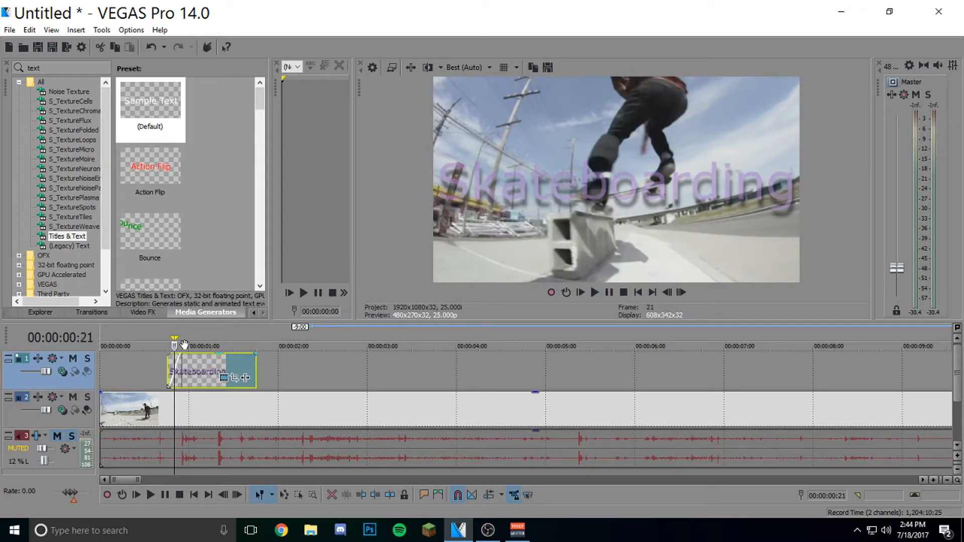
{"action": "left_click", "coordinate": [154, 332]}
{"action": "key", "text": "space"}
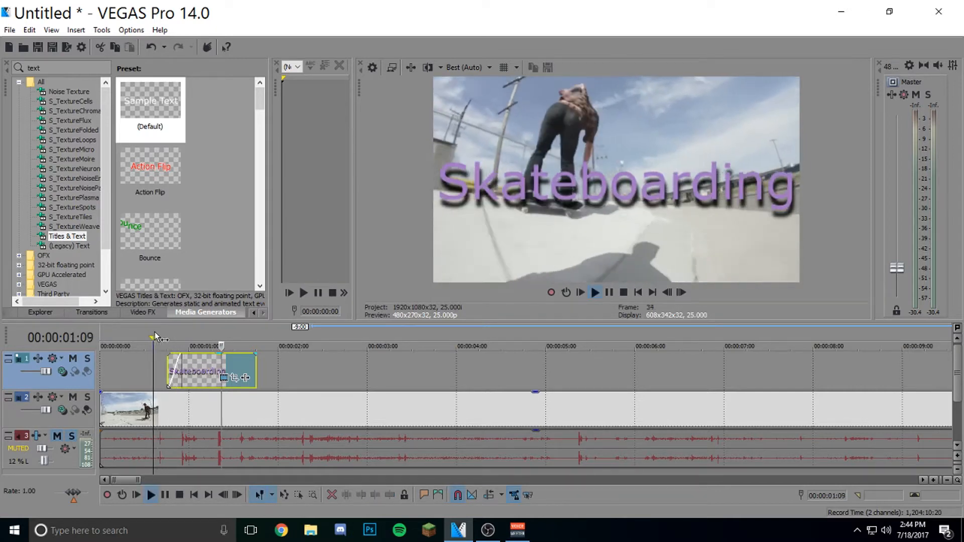
{"action": "key", "text": "space"}
Step: Add a fade-out to the end of the Skateboarding title and play it back
{"action": "left_click_drag", "start_coordinate": [256, 356], "coordinate": [227, 362]}
{"action": "key", "text": "space"}
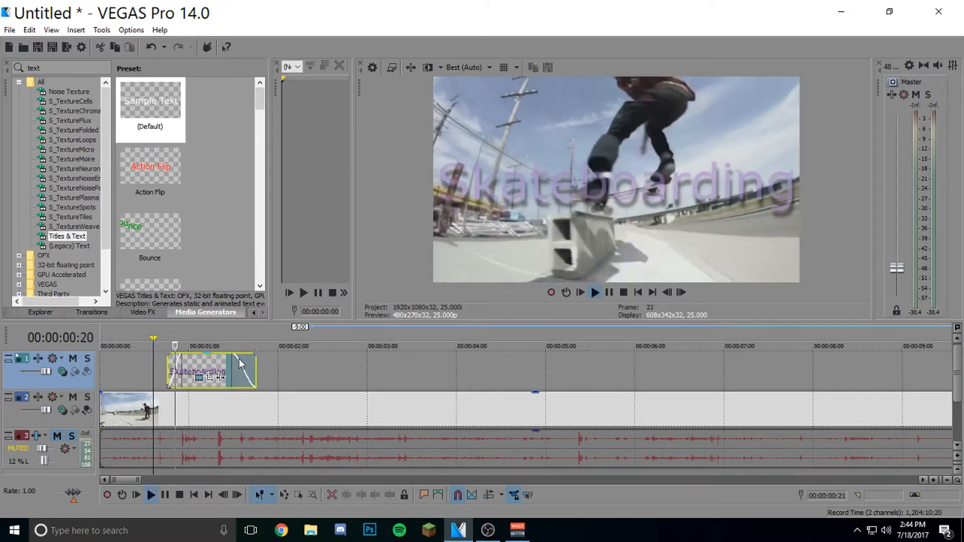
{"action": "key", "text": "space"}
Step: Add a fade-out of about 2 seconds to the end of the first clip's video and play it back
{"action": "scroll", "coordinate": [622, 419], "scroll_direction": "down", "scroll_amount": 6}
{"action": "left_click_drag", "start_coordinate": [474, 392], "coordinate": [445, 393]}
{"action": "left_click", "coordinate": [442, 332]}
{"action": "key", "text": "space"}
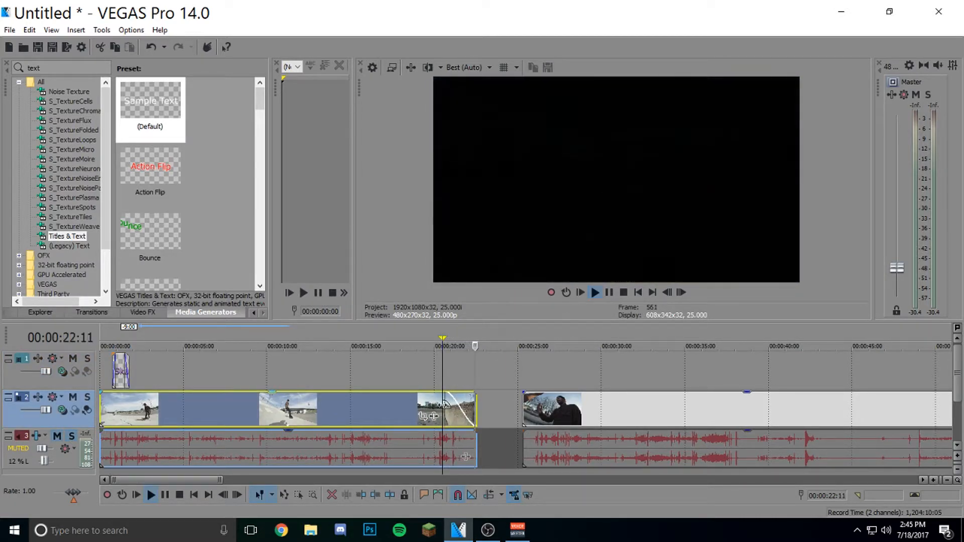
{"action": "key", "text": "space"}
Step: Fade out the end of the first clip's audio alongside the video fade and play it back
{"action": "scroll", "coordinate": [621, 420], "scroll_direction": "down", "scroll_amount": 6}
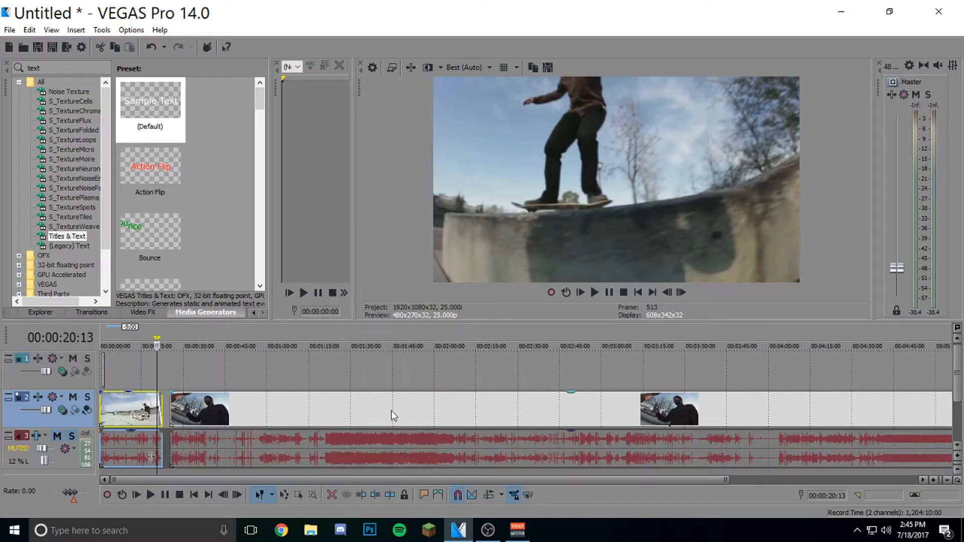
{"action": "scroll", "coordinate": [271, 438], "scroll_direction": "up", "scroll_amount": 6}
{"action": "left_click_drag", "start_coordinate": [561, 431], "coordinate": [508, 439]}
{"action": "key", "text": "space"}
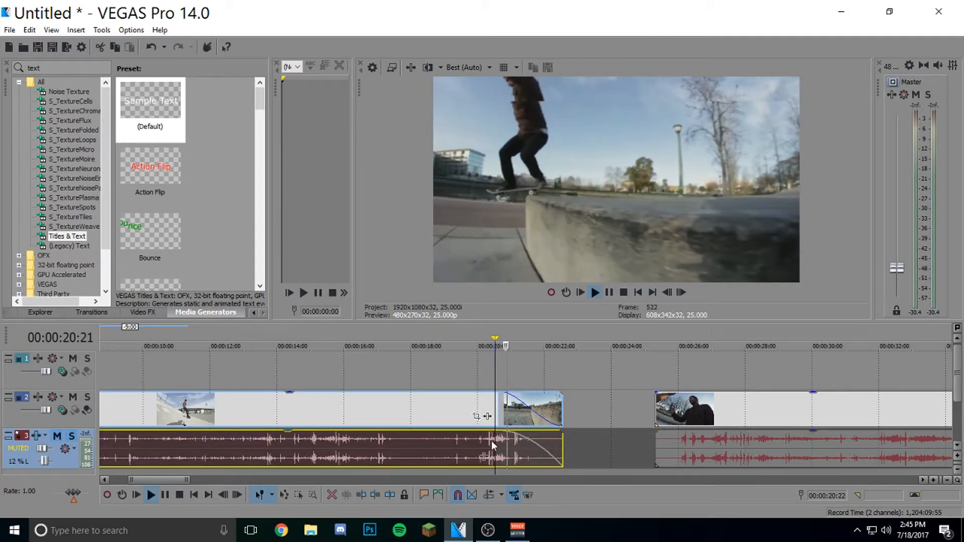
{"action": "key", "text": "space"}
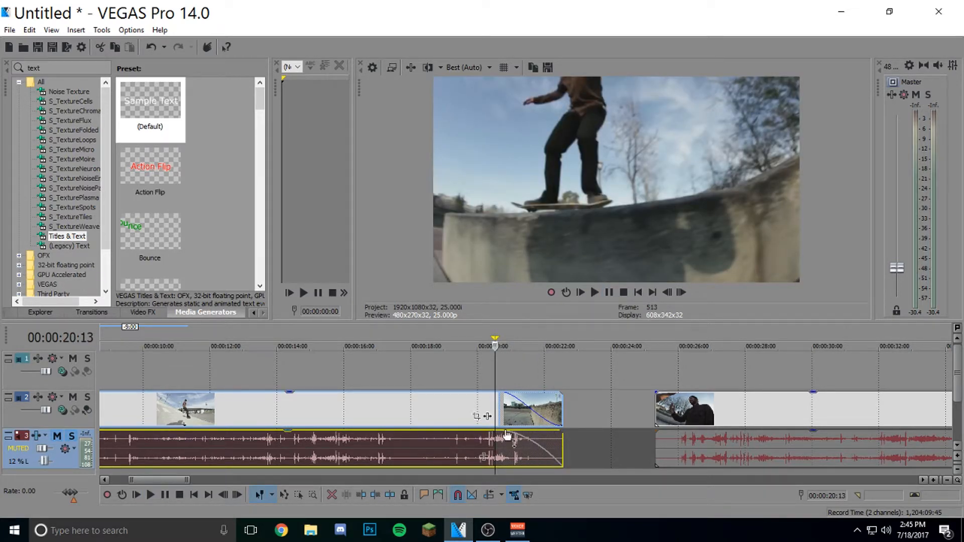
Step: Delete the second video clip after the gap together with its audio, leaving only the first clip
{"action": "scroll", "coordinate": [343, 381], "scroll_direction": "down", "scroll_amount": 10}
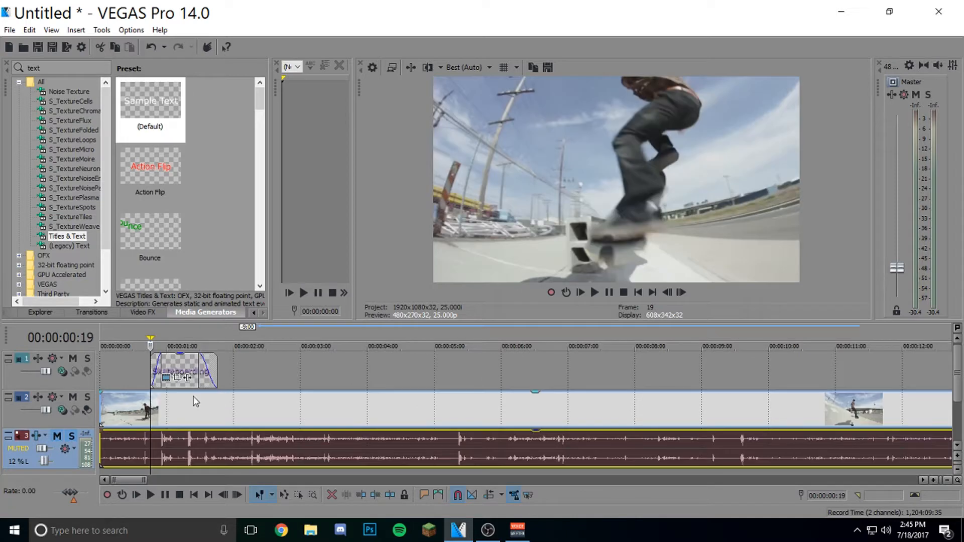
{"action": "scroll", "coordinate": [513, 427], "scroll_direction": "down", "scroll_amount": 4}
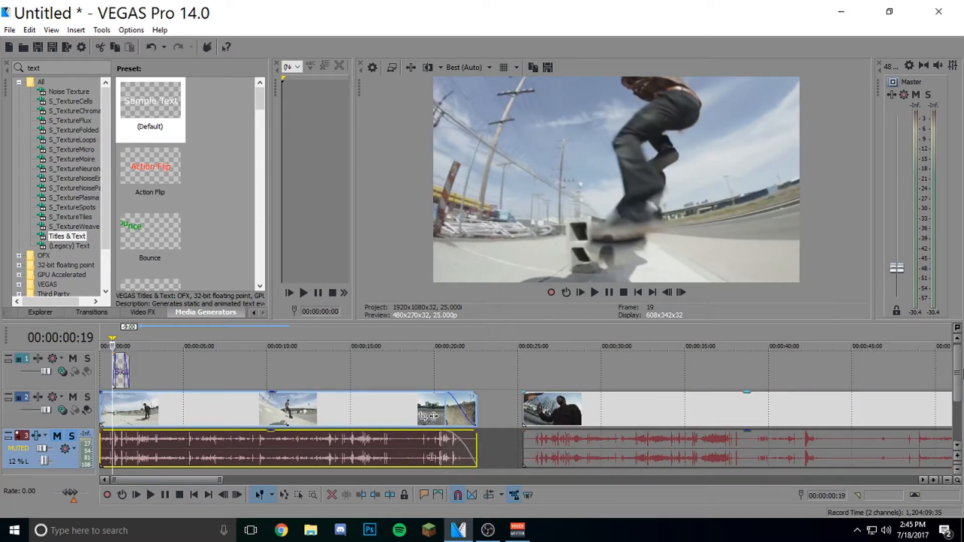
{"action": "left_click_drag", "start_coordinate": [958, 381], "coordinate": [958, 402]}
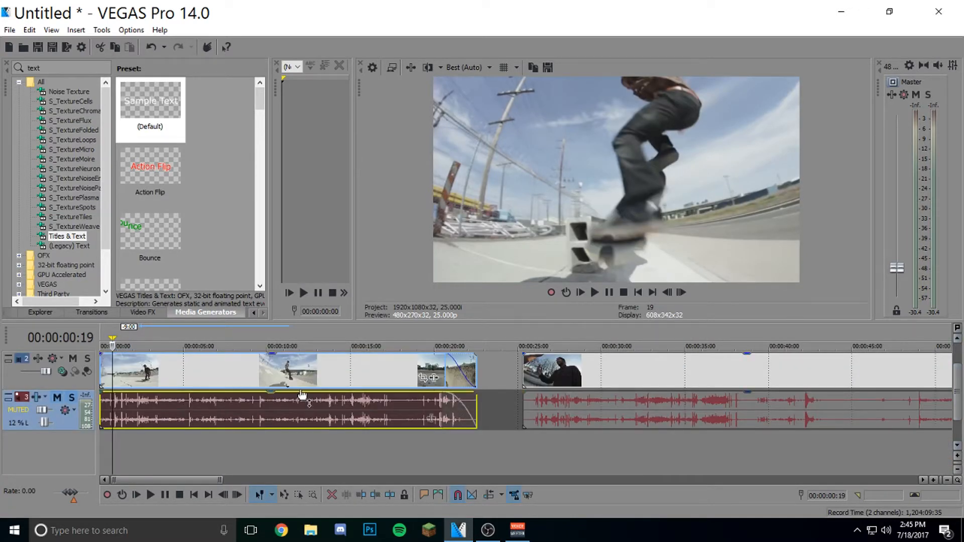
{"action": "left_click", "coordinate": [191, 332]}
{"action": "left_click_drag", "start_coordinate": [594, 387], "coordinate": [642, 387]}
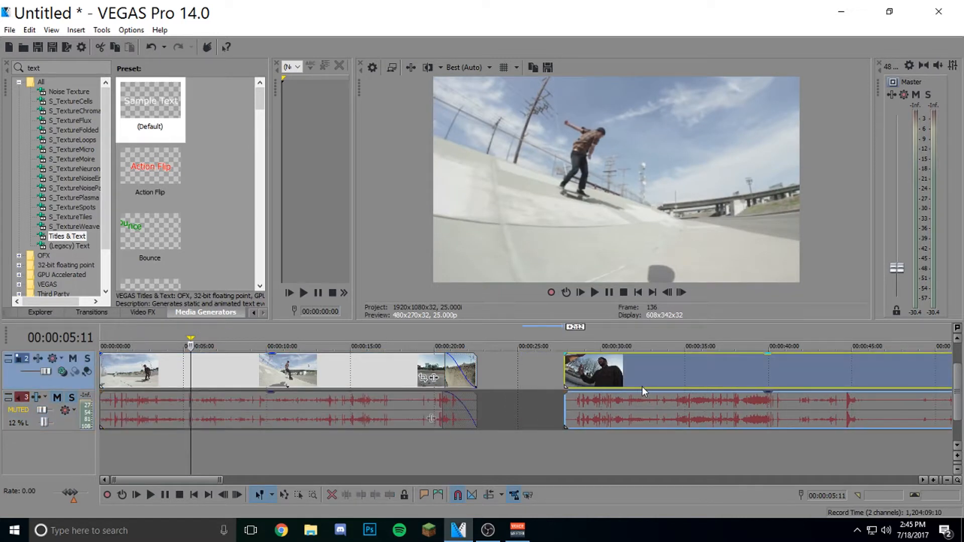
{"action": "key", "text": "Delete"}
Step: Insert a new audio track, import "Logic - All I Do Instrumental.mp3" and place it at the start of that track
{"action": "right_click", "coordinate": [60, 451]}
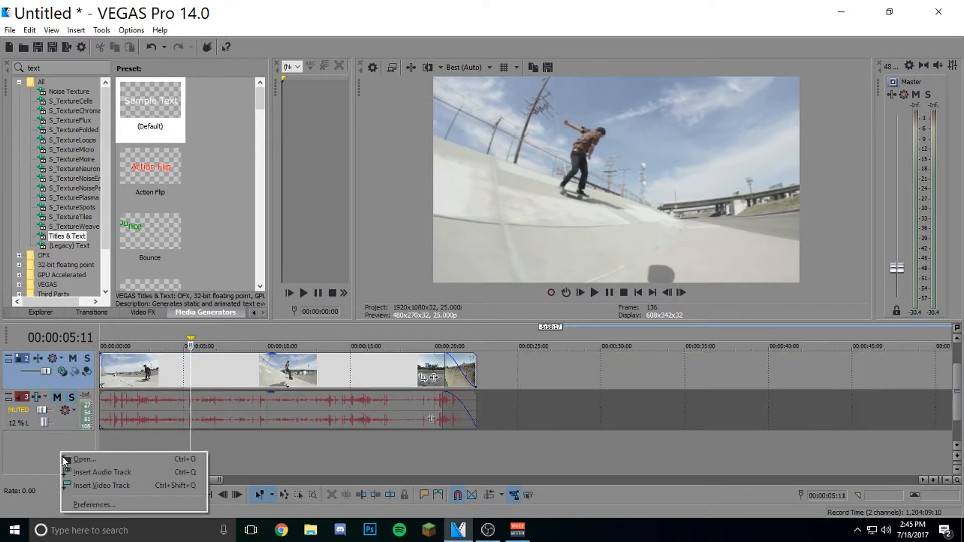
{"action": "left_click", "coordinate": [93, 472]}
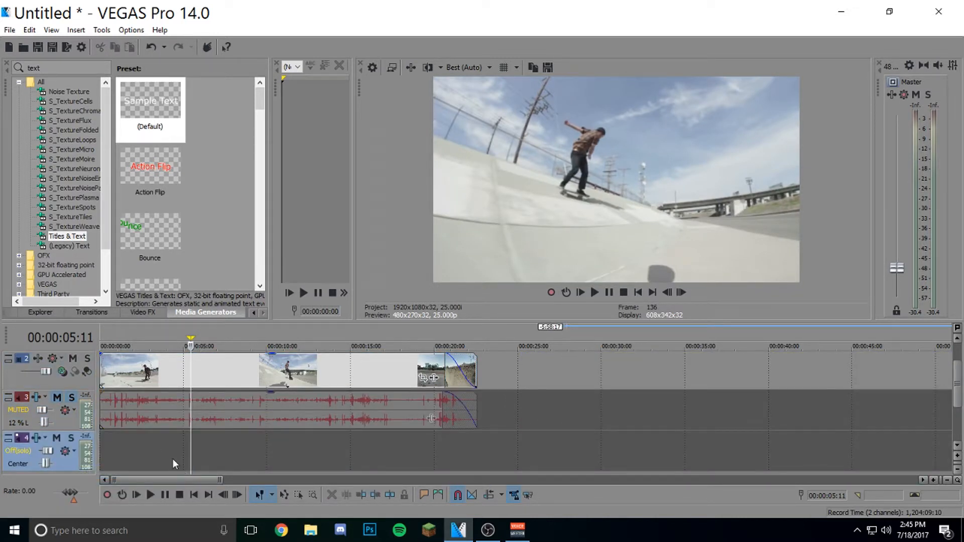
{"action": "left_click", "coordinate": [9, 29]}
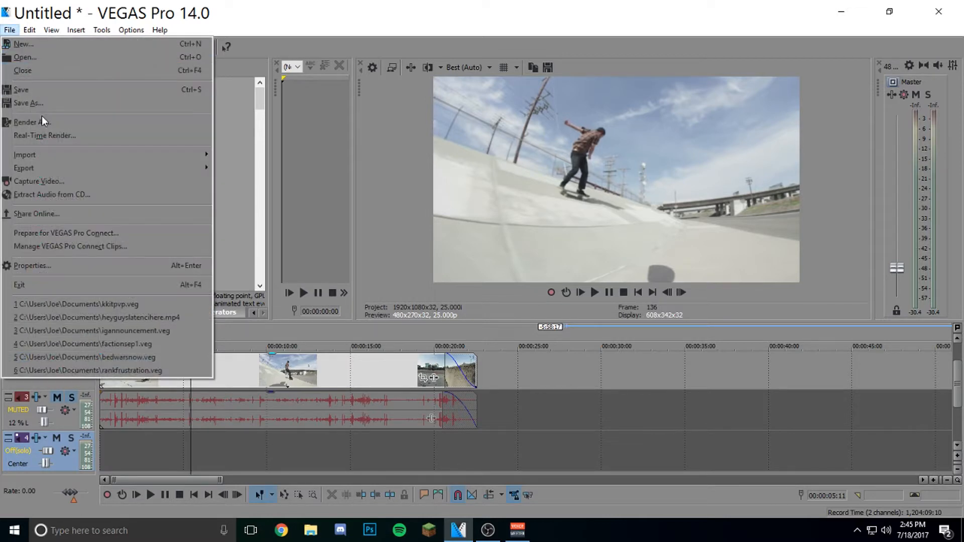
{"action": "mouse_move", "coordinate": [40, 155]}
{"action": "left_click", "coordinate": [235, 155]}
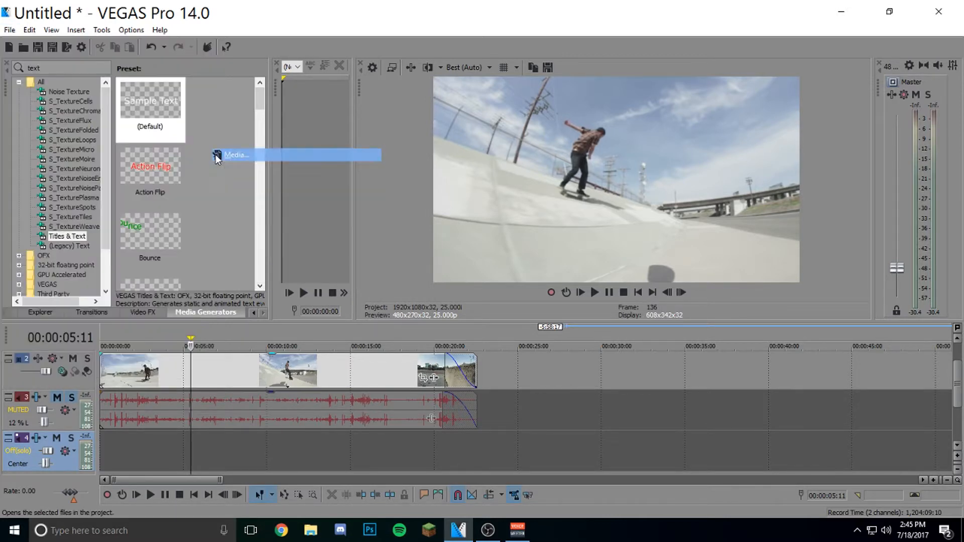
{"action": "double_click", "coordinate": [230, 220]}
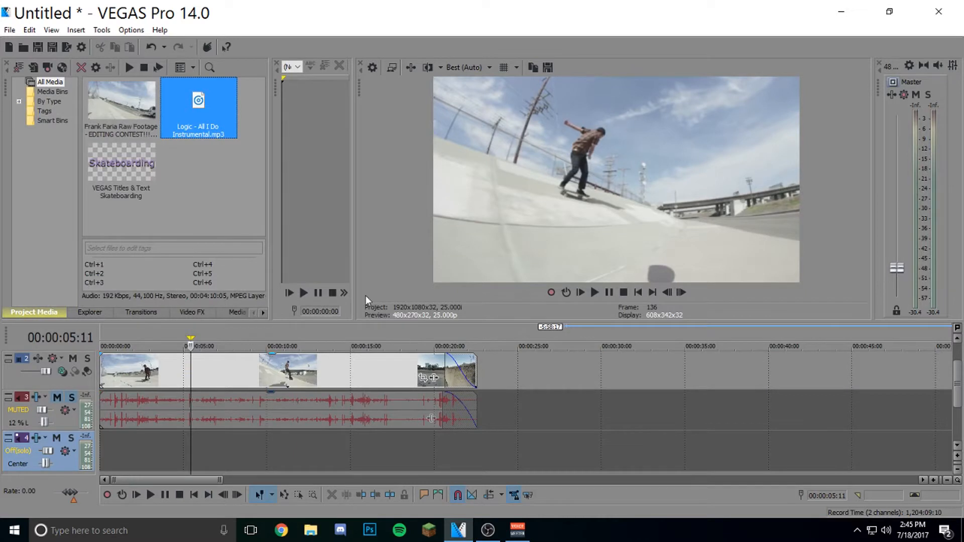
{"action": "left_click_drag", "start_coordinate": [195, 109], "coordinate": [38, 449]}
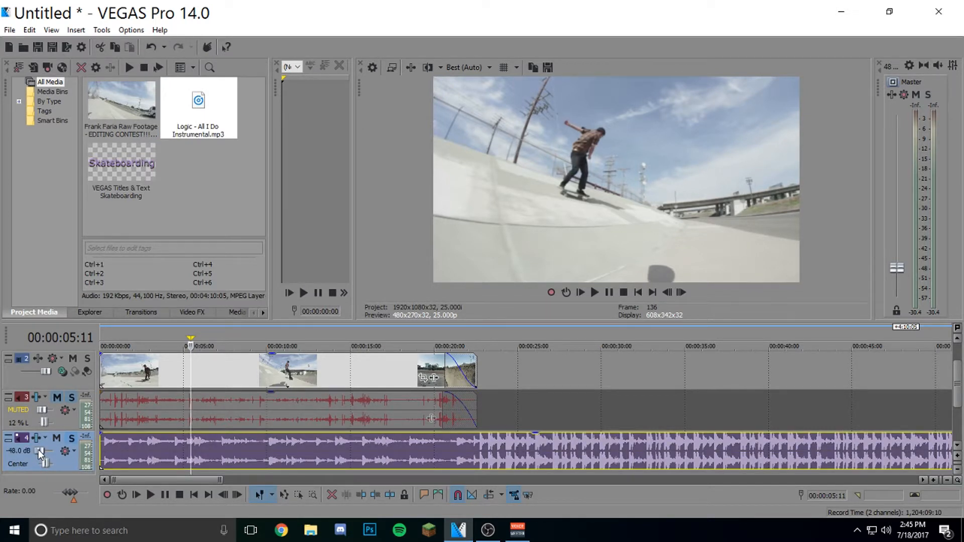
Step: During playback, raise the master volume to 12.0 dB and set the music track's volume to -16.6 dB
{"action": "key", "text": "space"}
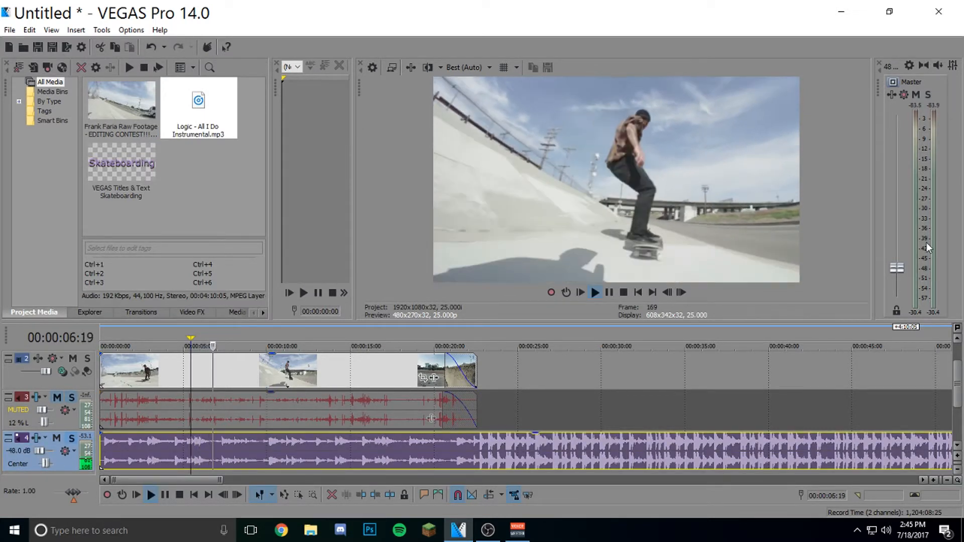
{"action": "left_click_drag", "start_coordinate": [894, 267], "coordinate": [896, 116]}
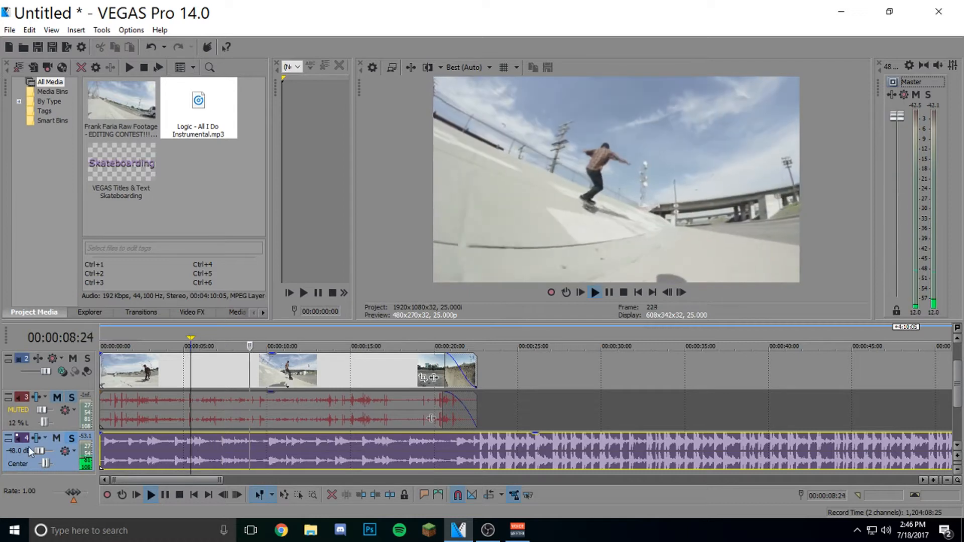
{"action": "left_click_drag", "start_coordinate": [36, 449], "coordinate": [39, 447]}
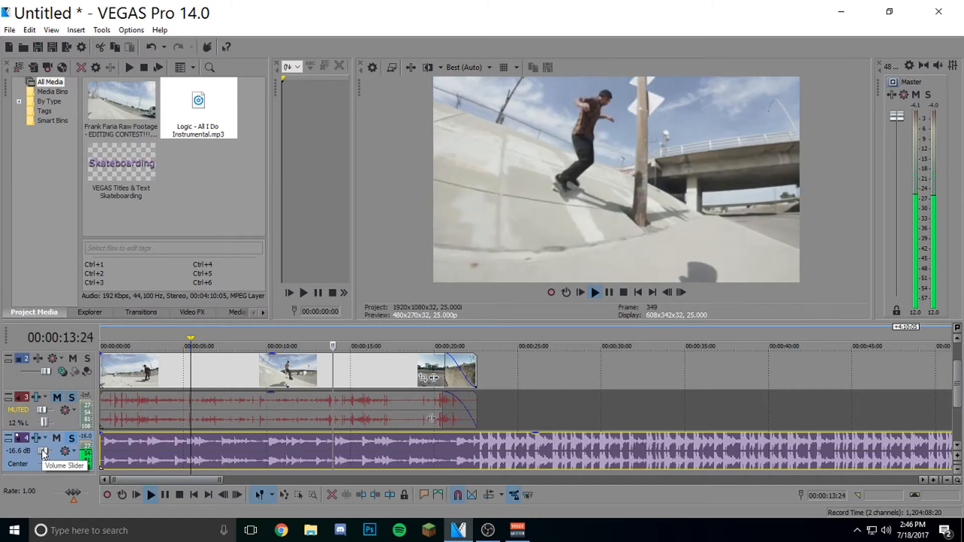
{"action": "key", "text": "space"}
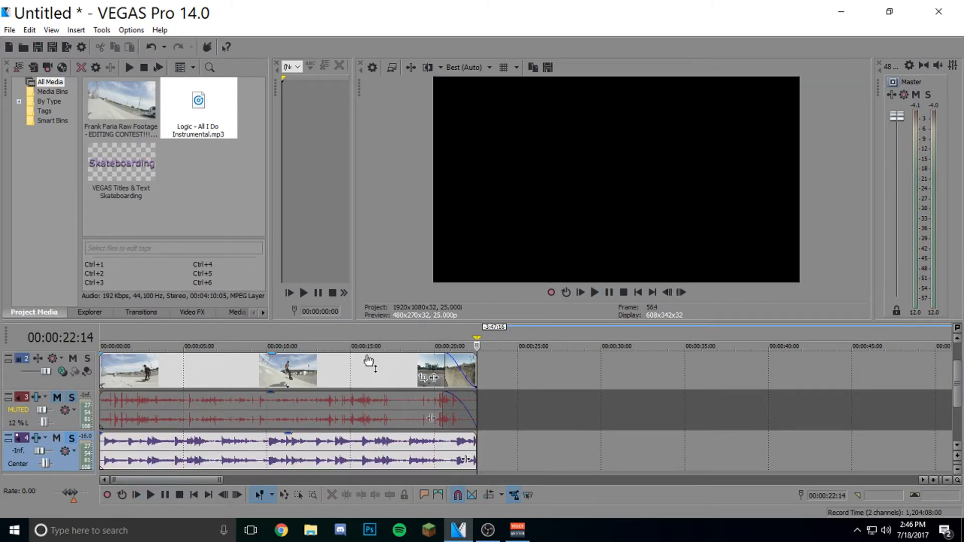
Step: Split the events at 00:00:04:11 on the timeline
{"action": "left_click", "coordinate": [352, 332]}
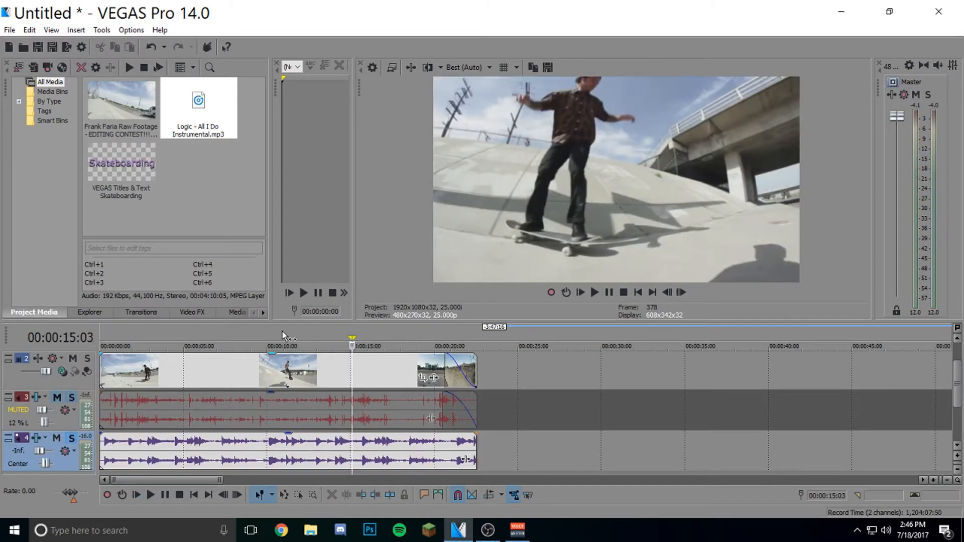
{"action": "left_click", "coordinate": [225, 333]}
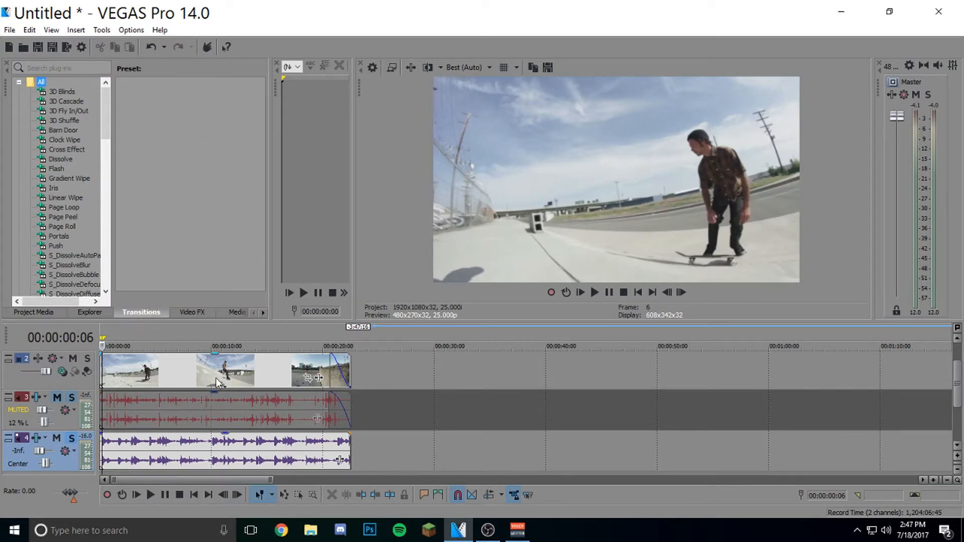
{"action": "scroll", "coordinate": [237, 360], "scroll_direction": "up", "scroll_amount": 5}
{"action": "left_click", "coordinate": [248, 333]}
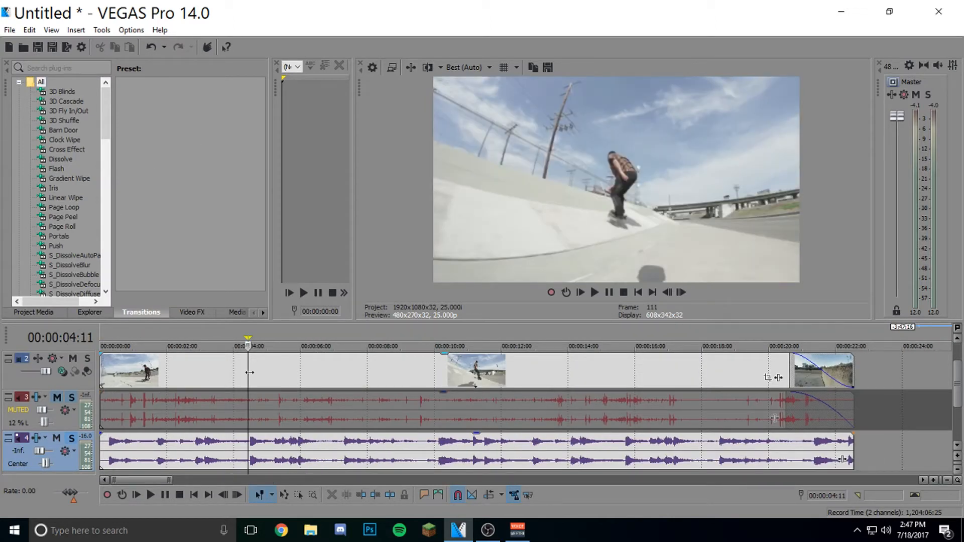
{"action": "key", "text": "s"}
{"action": "mouse_move", "coordinate": [270, 371]}
{"action": "left_mouse_down"}
{"action": "mouse_move", "coordinate": [282, 370]}
{"action": "mouse_move", "coordinate": [272, 371]}
{"action": "left_mouse_up"}
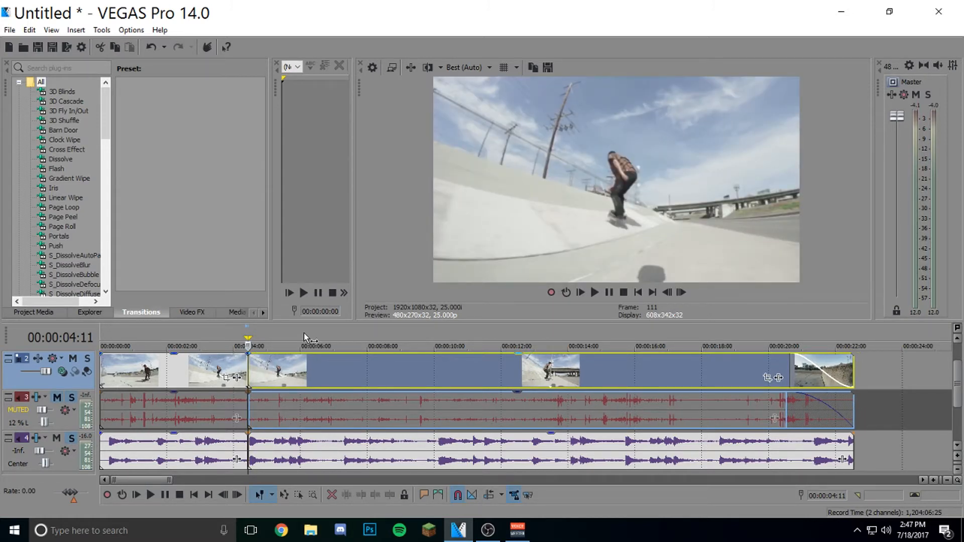
Step: Split the video clip at 00:00:06:14, delete the piece between the two cuts and close the gap
{"action": "left_click", "coordinate": [319, 335]}
{"action": "key", "text": "s"}
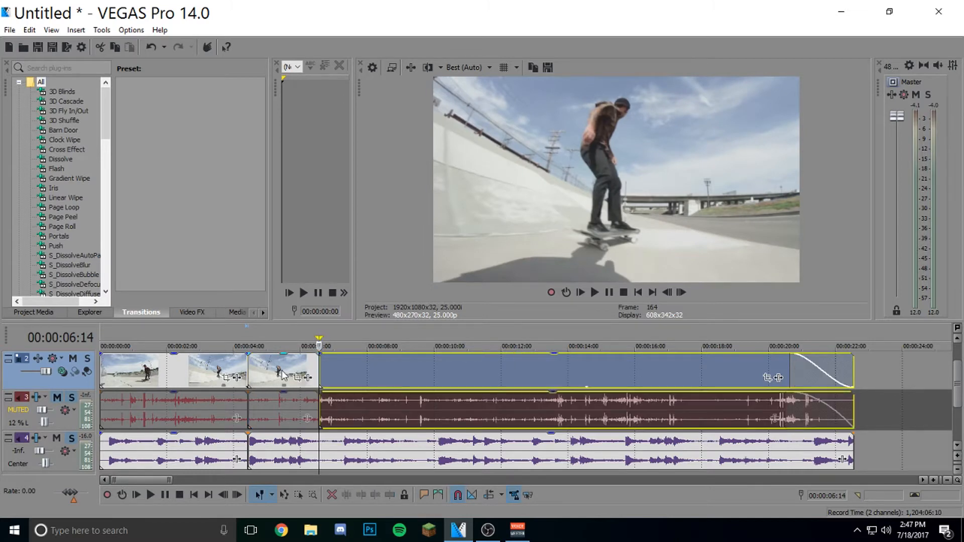
{"action": "double_click", "coordinate": [276, 369]}
{"action": "key", "text": "Delete"}
{"action": "left_click_drag", "start_coordinate": [384, 360], "coordinate": [314, 366]}
Step: Apply the Page Peel transition with the "Top-Left, Medium Fold" preset at the cut between the two video clips
{"action": "left_click", "coordinate": [60, 220]}
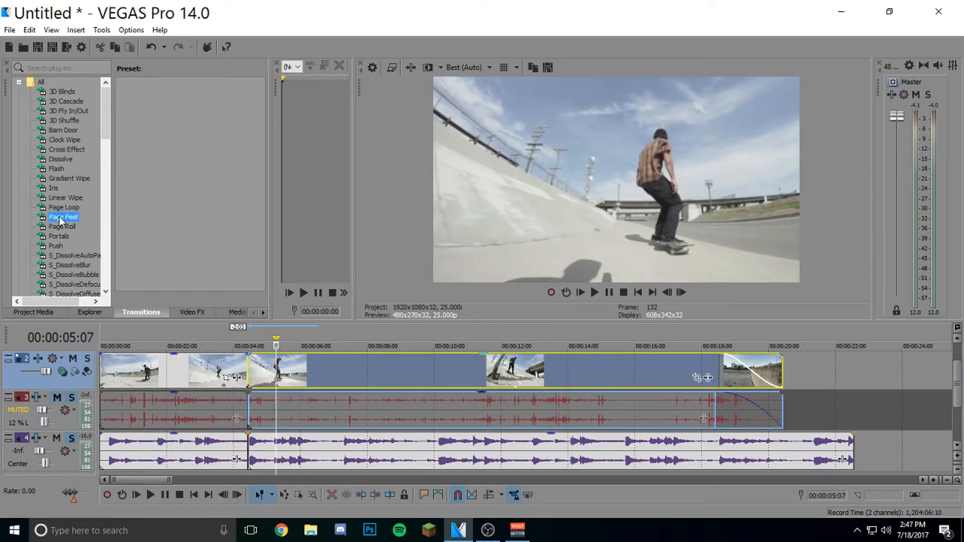
{"action": "left_click_drag", "start_coordinate": [136, 167], "coordinate": [249, 384]}
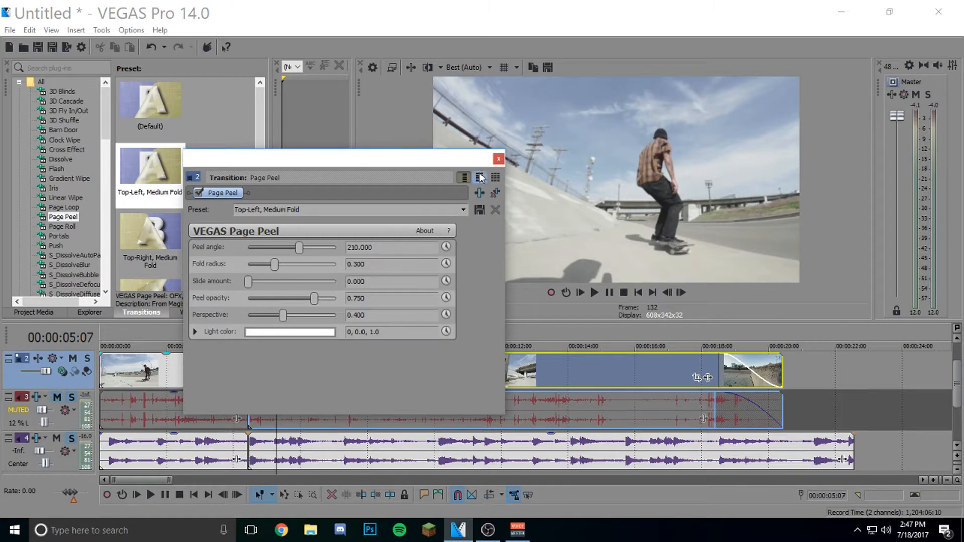
{"action": "left_click_drag", "start_coordinate": [366, 161], "coordinate": [511, 131]}
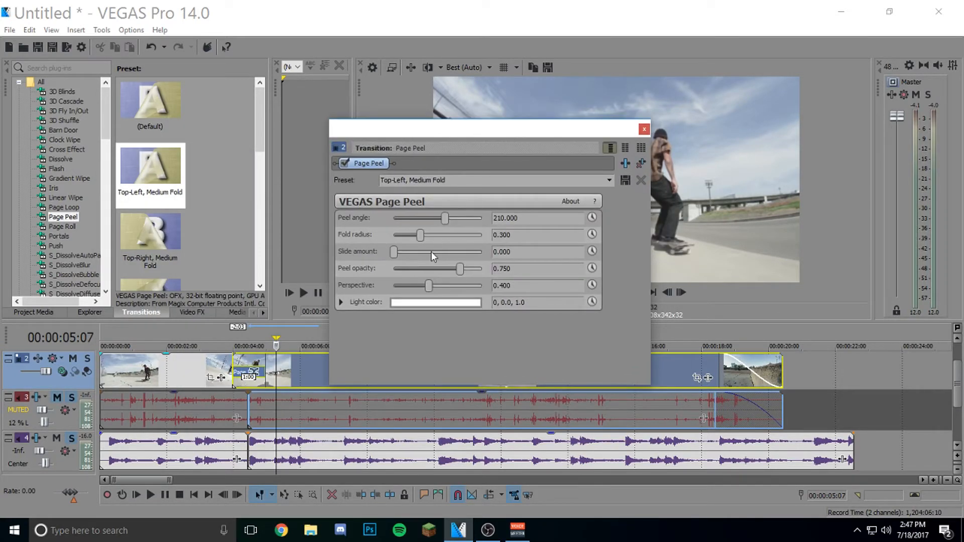
Step: Set the Page Peel transition's peel angle to 200.816 and close its settings
{"action": "left_click_drag", "start_coordinate": [444, 218], "coordinate": [441, 218]}
{"action": "left_click_drag", "start_coordinate": [523, 134], "coordinate": [706, 122]}
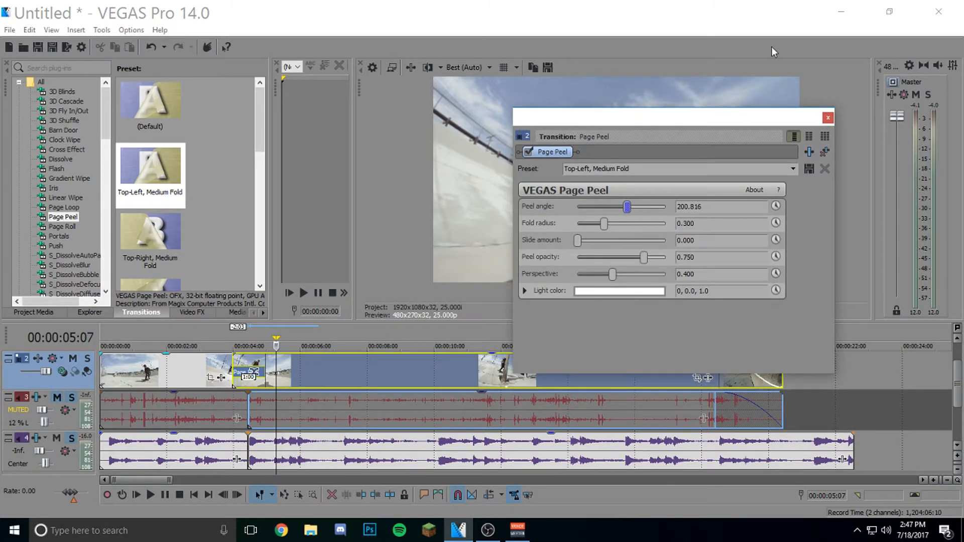
{"action": "left_click", "coordinate": [827, 118]}
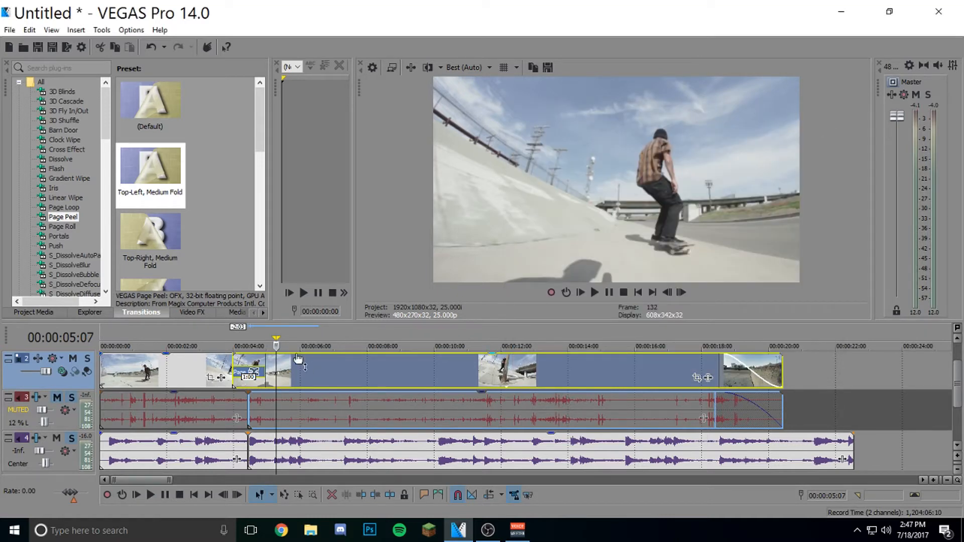
Step: Play the timeline from 00:00:03:11 across the Page Peel transition to preview it
{"action": "left_click", "coordinate": [216, 332]}
{"action": "key", "text": "space"}
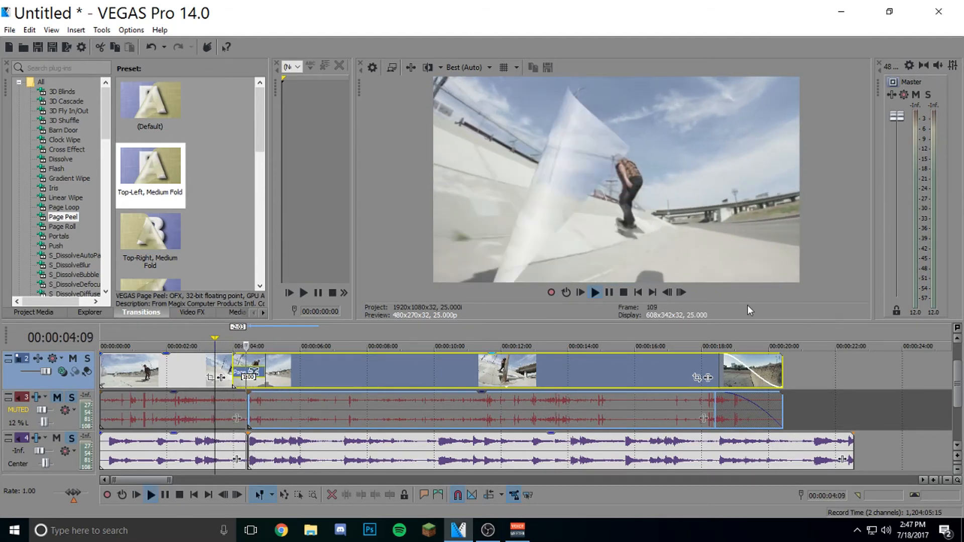
{"action": "key", "text": "space"}
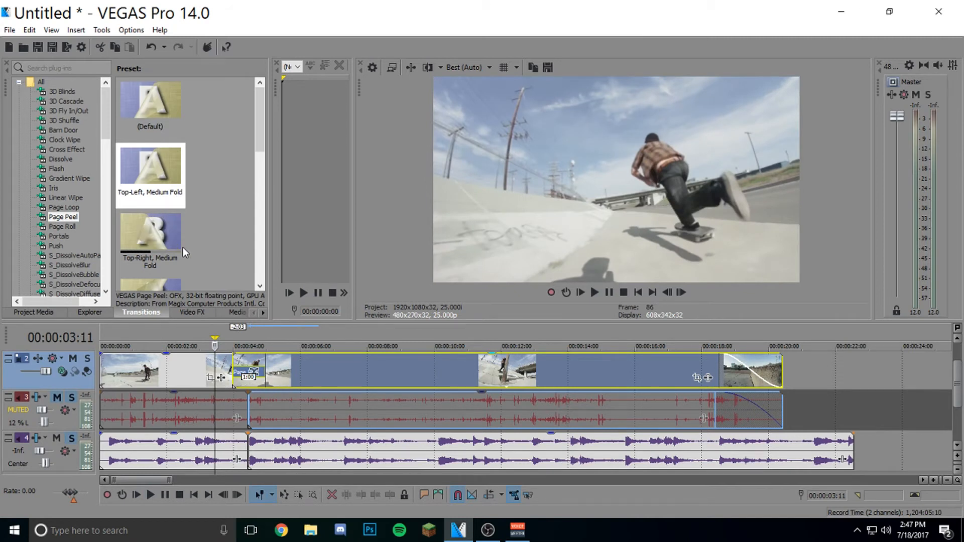